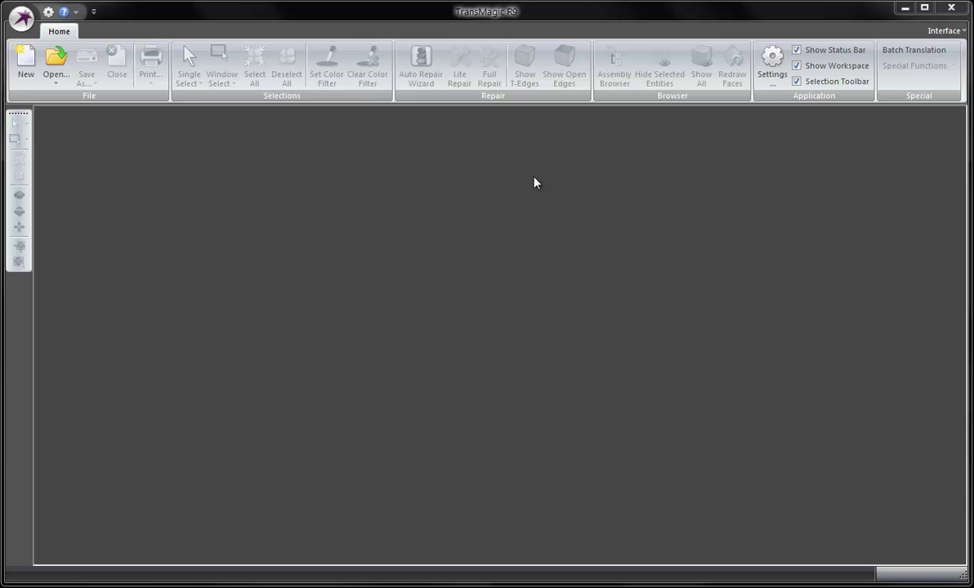
- Open IGESSample03.igs from the IGES sample folder
left_click(57, 56)
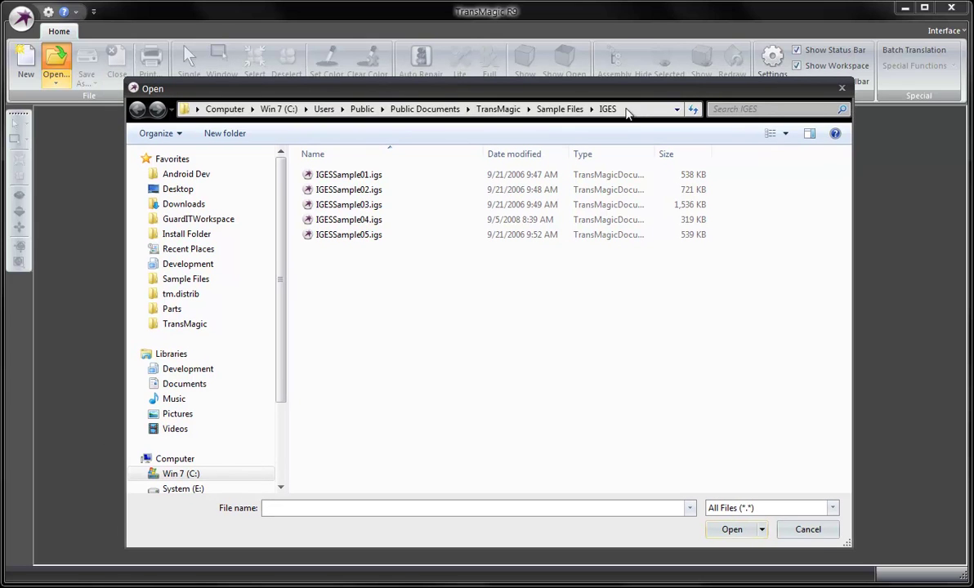
left_click(629, 109)
left_click(230, 110)
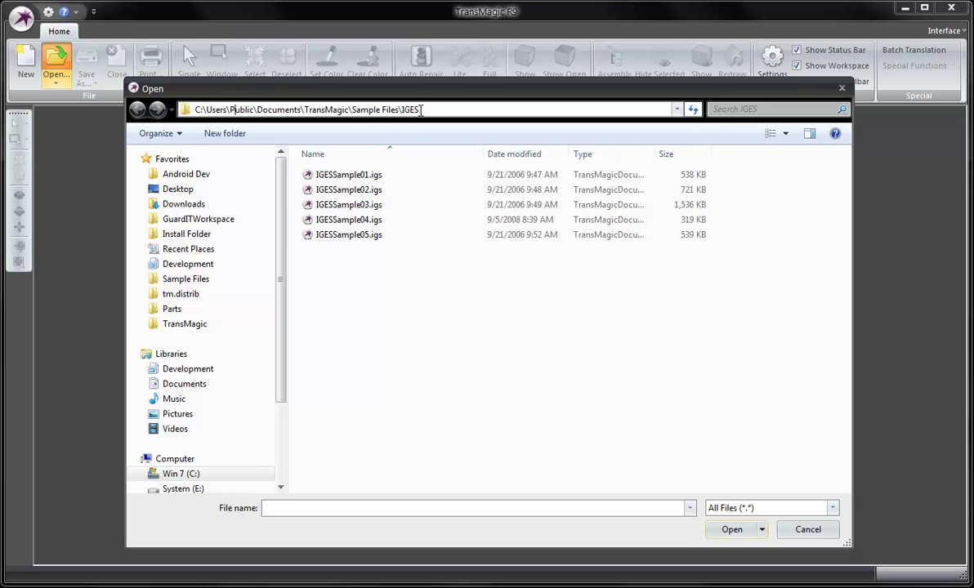
left_click(347, 206)
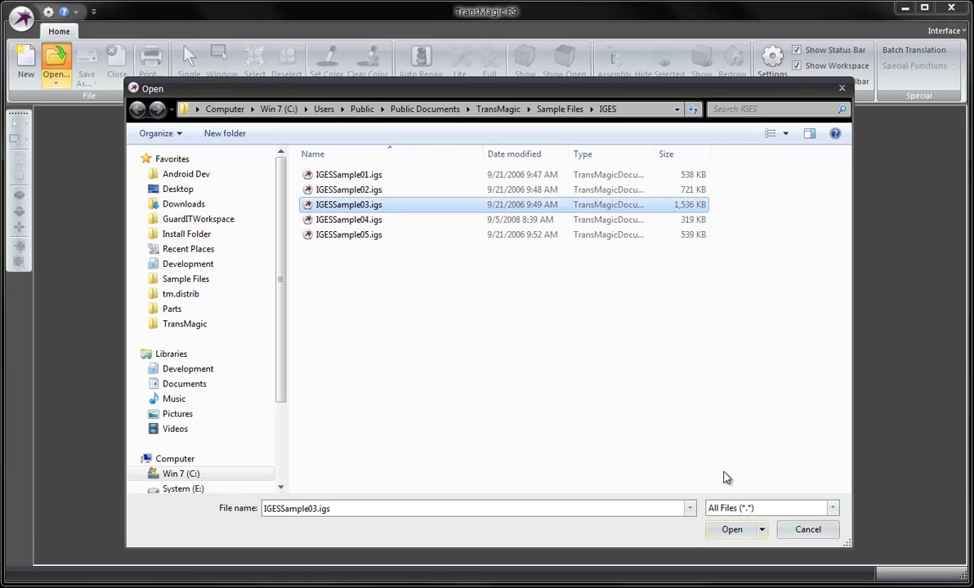
left_click(725, 527)
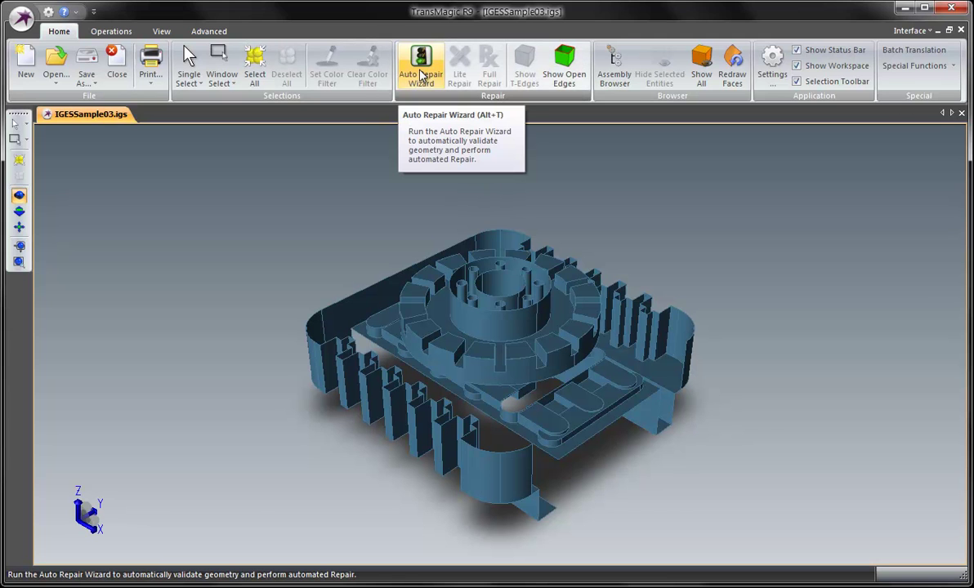
left_click(771, 67)
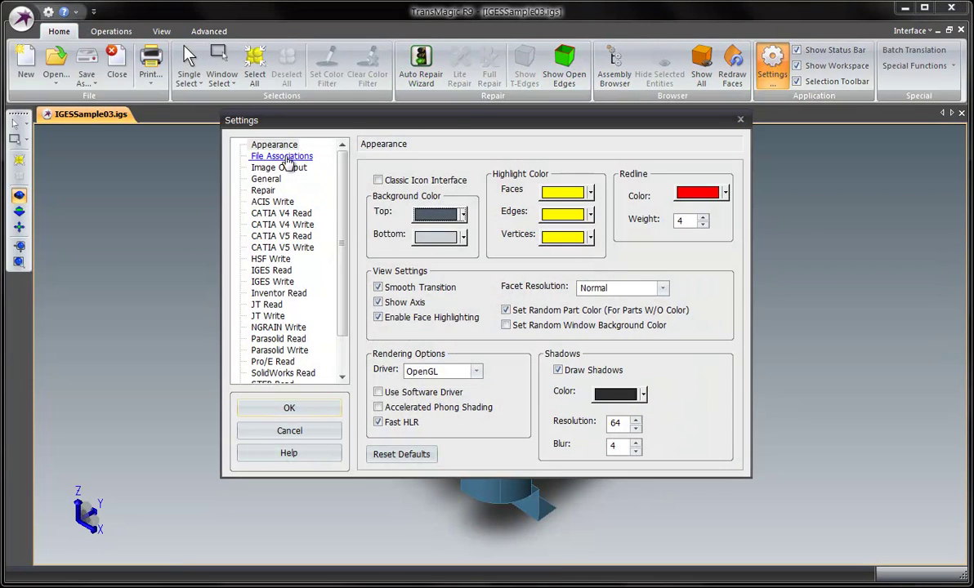
left_click(264, 191)
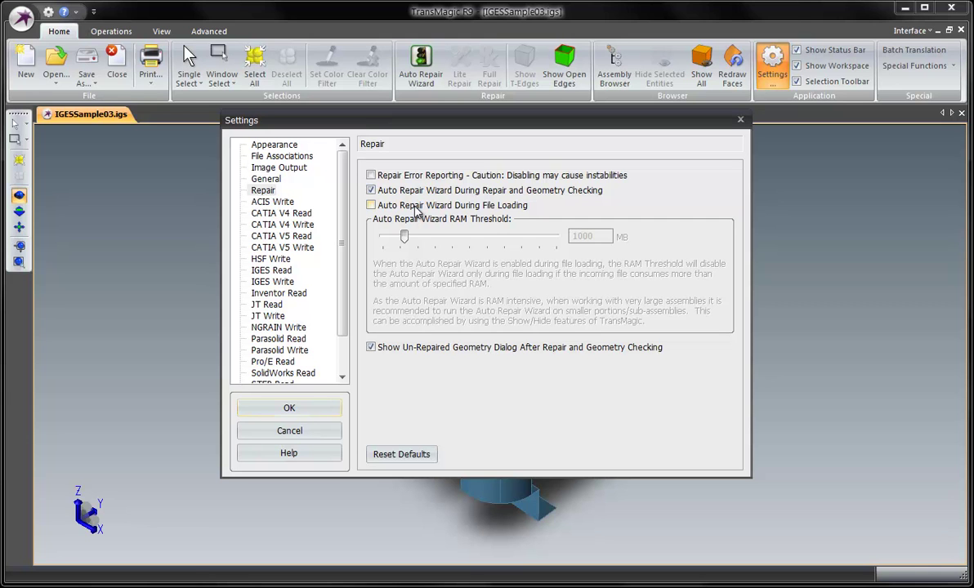
left_click(295, 413)
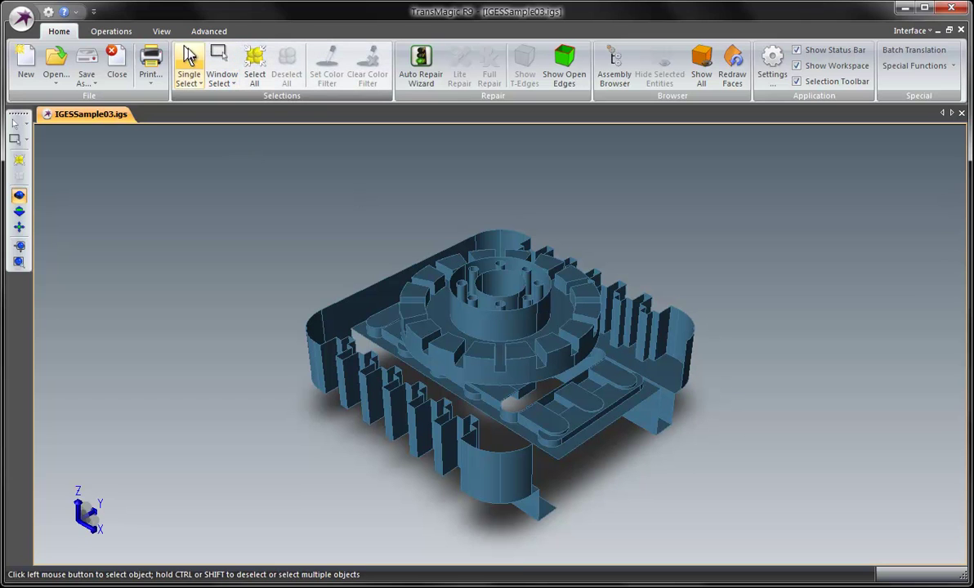
- Enable Single Select, undock and re-dock the Selection toolbar, and pick faces on the left wall
left_click(189, 59)
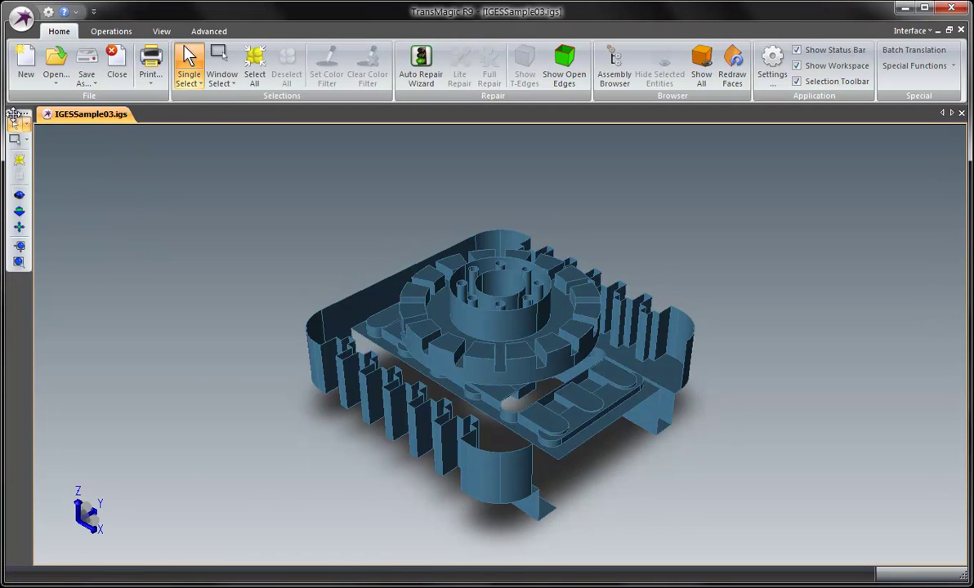
left_click_drag(16, 115, 137, 188)
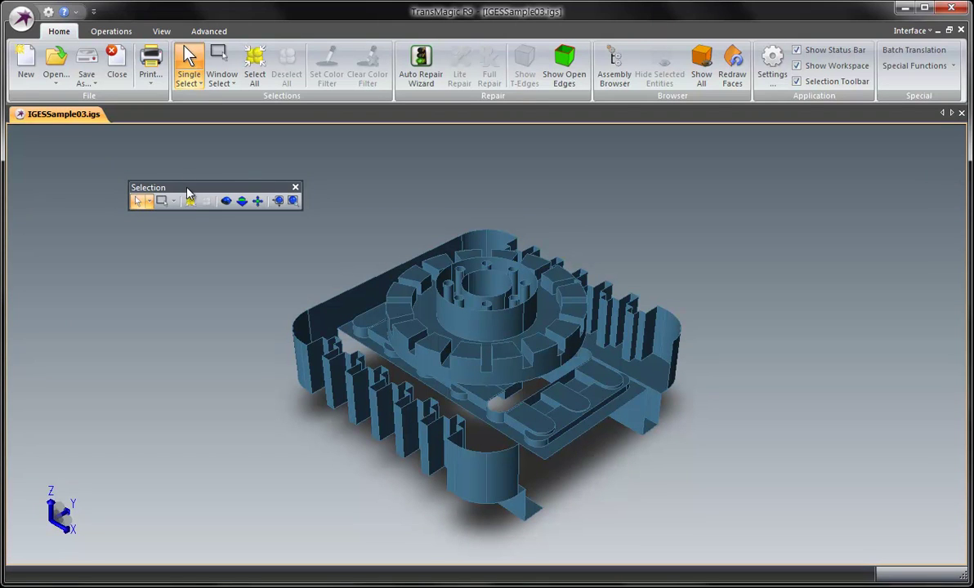
left_click_drag(186, 188, 13, 108)
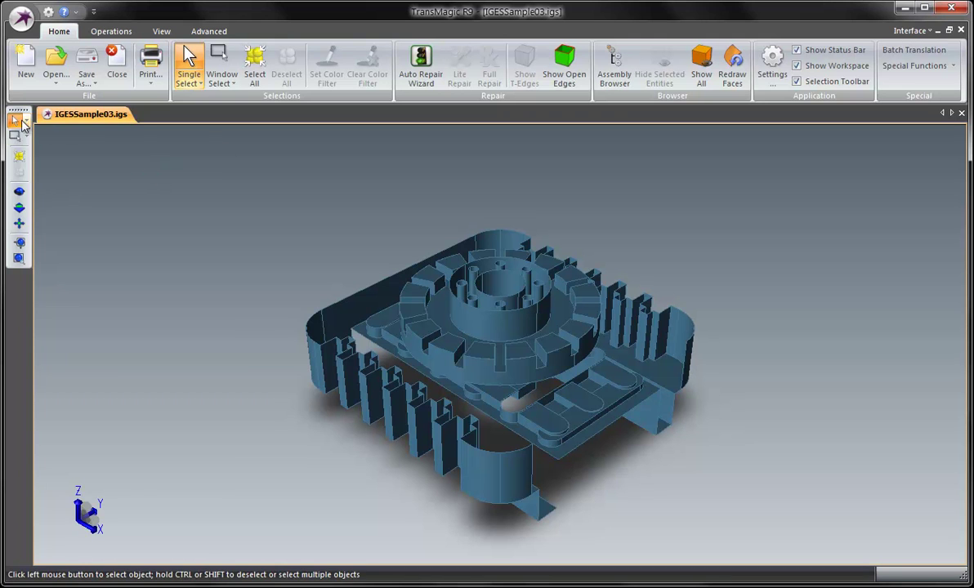
left_click(417, 308)
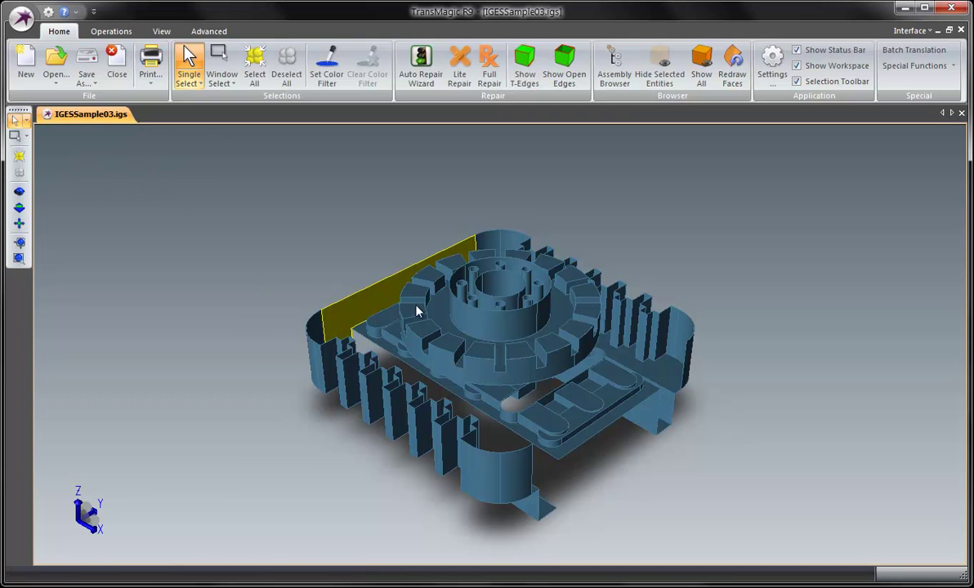
left_click(501, 350)
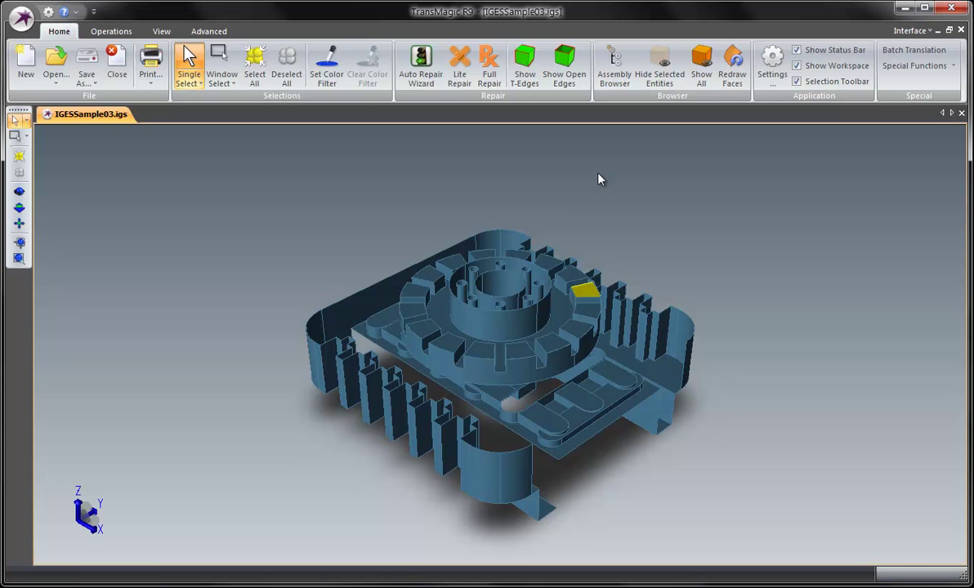
- Run the Auto Repair Wizard's Lite Repair and dismiss the 148 open edges report
left_click(422, 72)
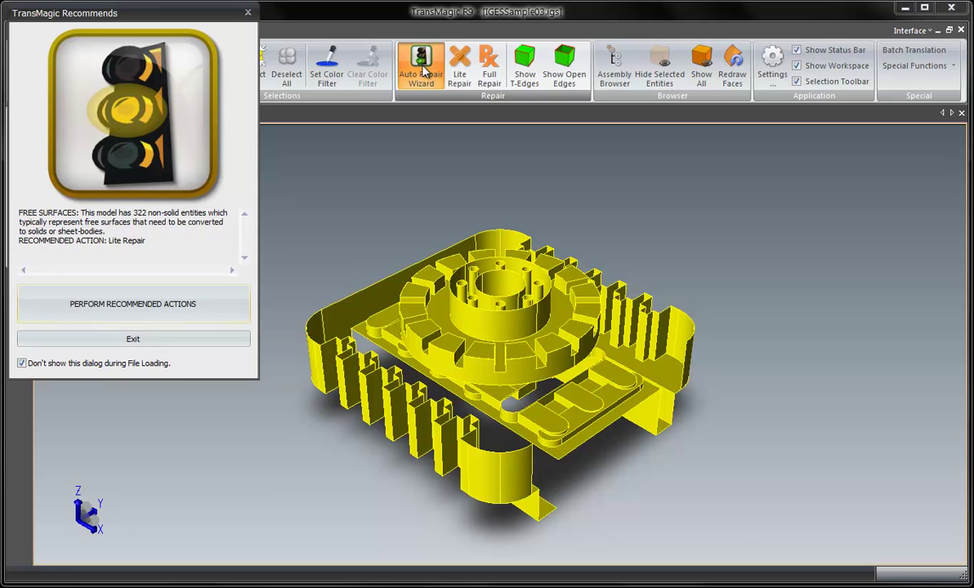
left_click(127, 309)
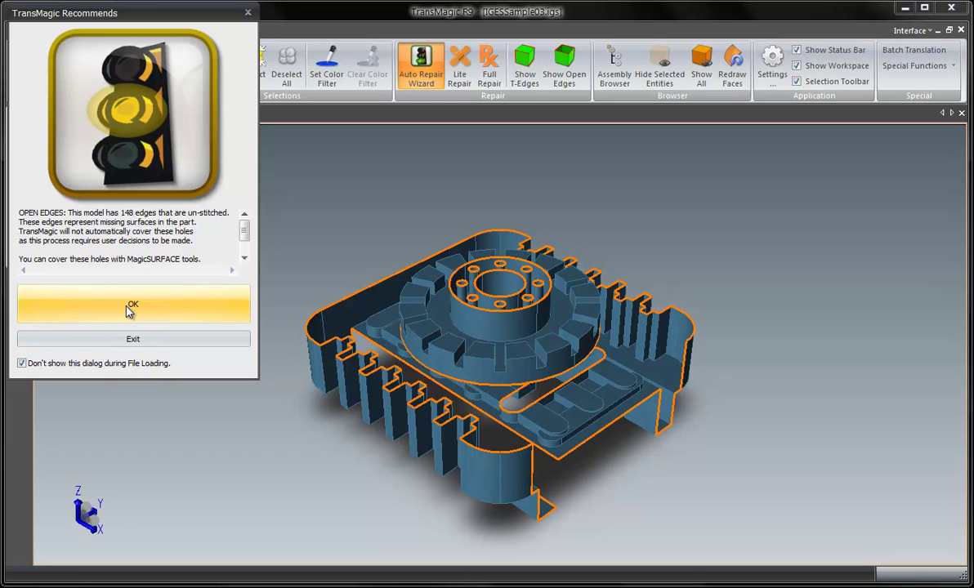
left_click(128, 308)
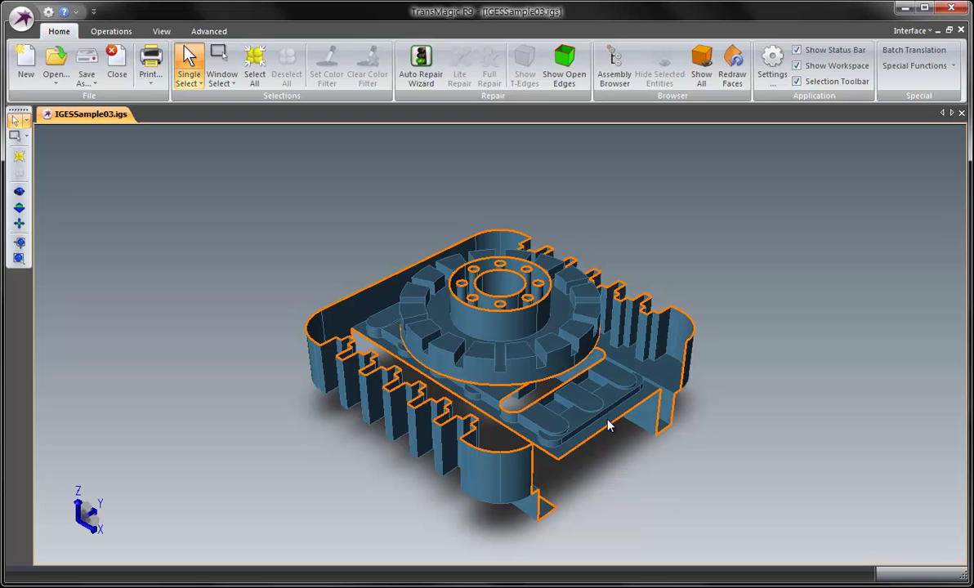
- Orbit, tilt and zoom to view the repaired part from above
middle_click_drag(674, 426, 531, 454)
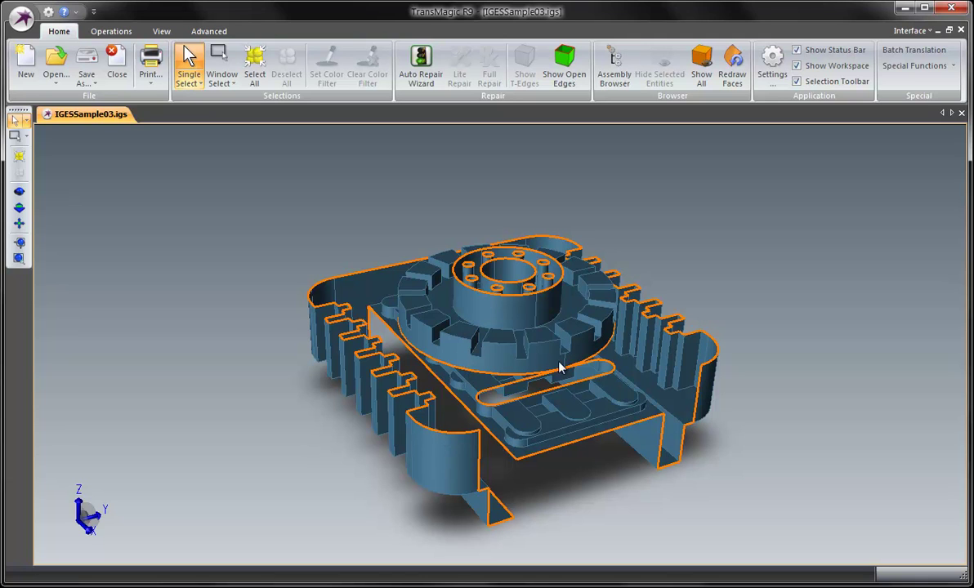
key("Up")
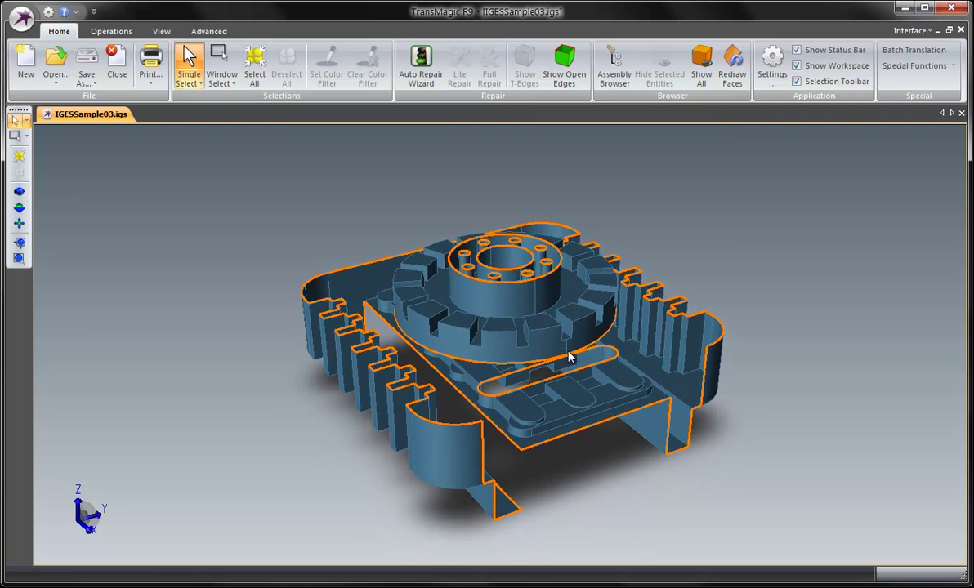
scroll(570, 357, "up", 3)
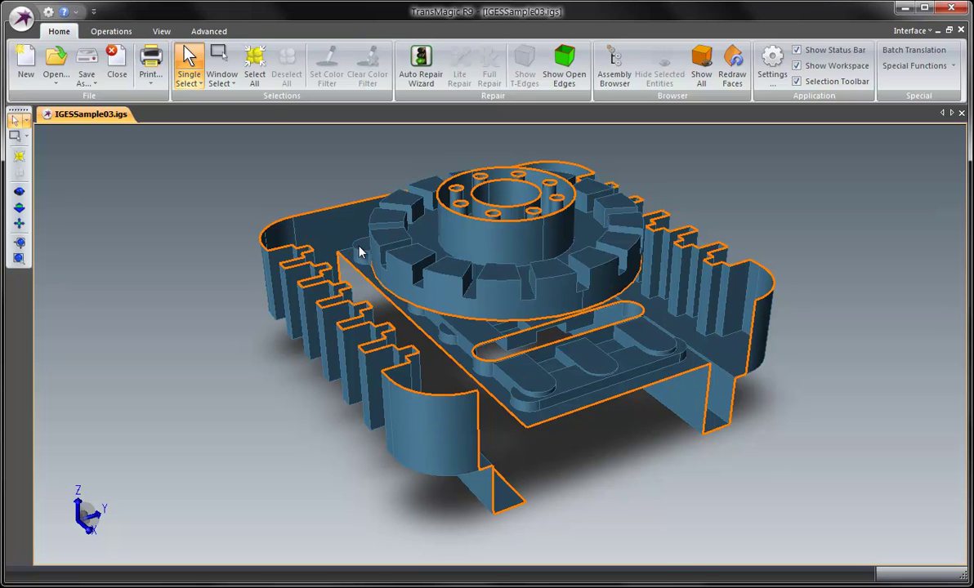
- On the Advanced tab, set the selection mode to Vertex Level Selection
left_click(204, 34)
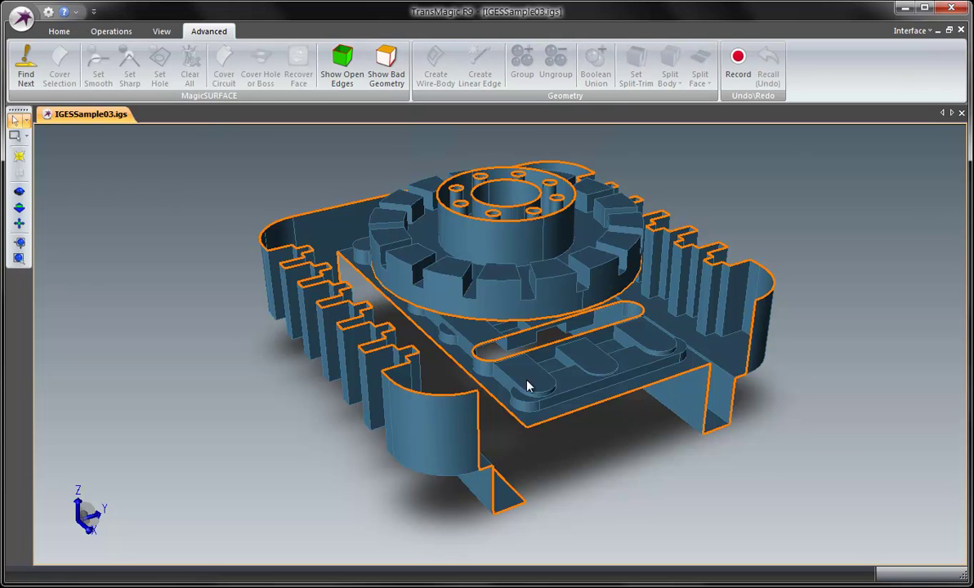
left_click(26, 122)
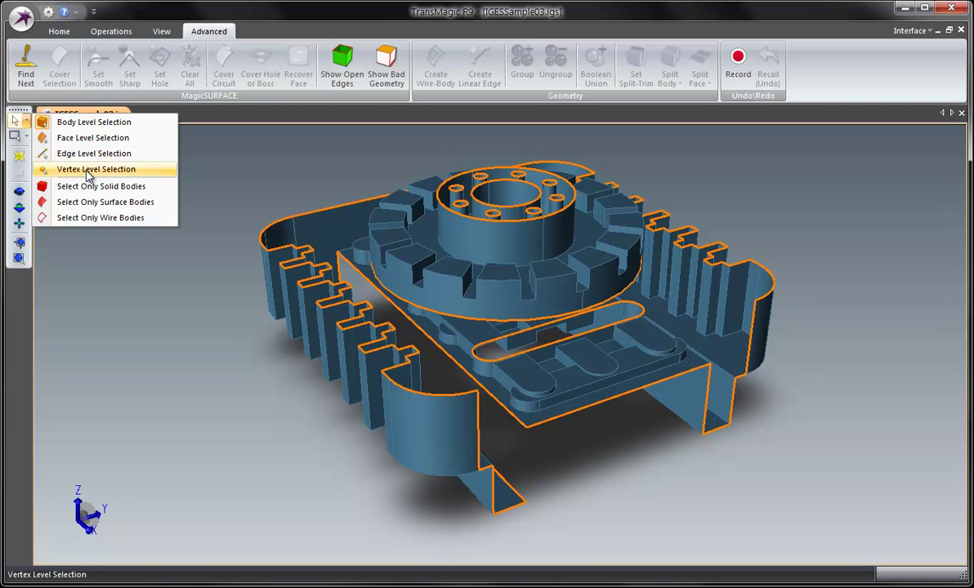
left_click(17, 123)
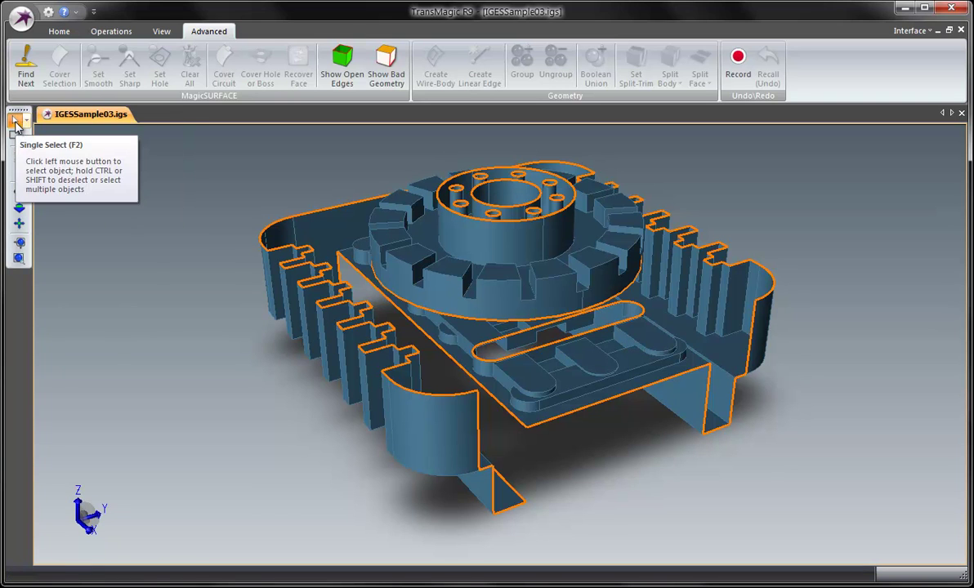
left_click(14, 138)
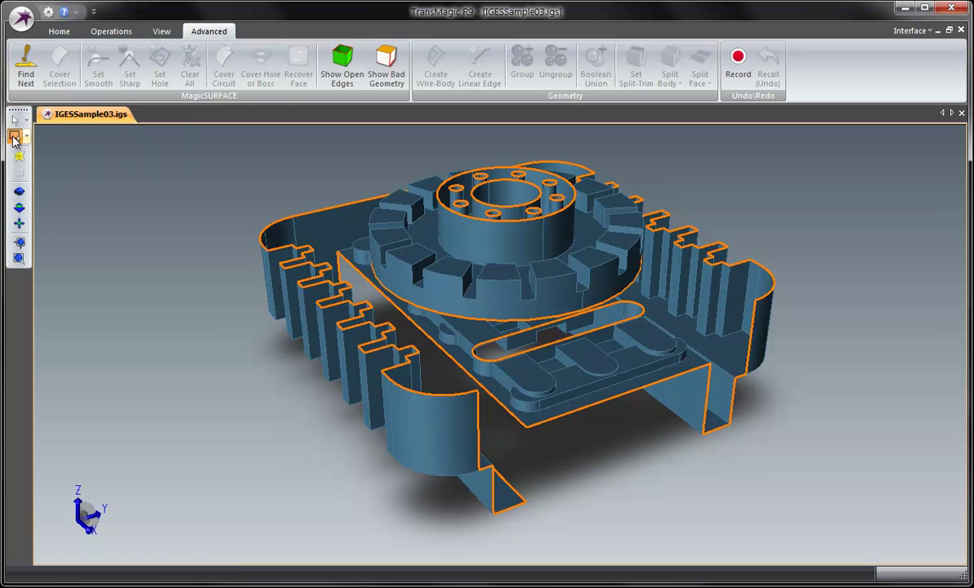
left_click(15, 121)
left_click(27, 123)
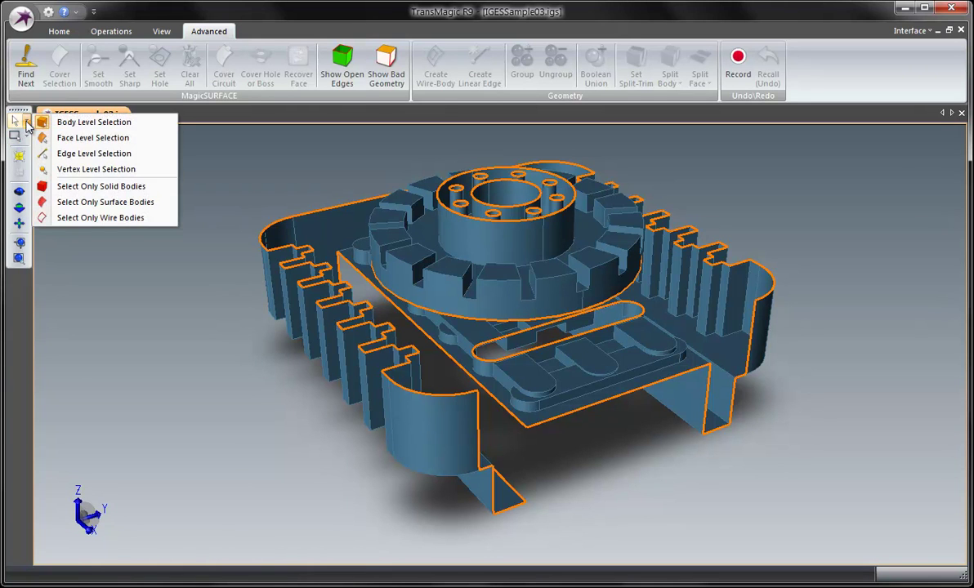
left_click(95, 171)
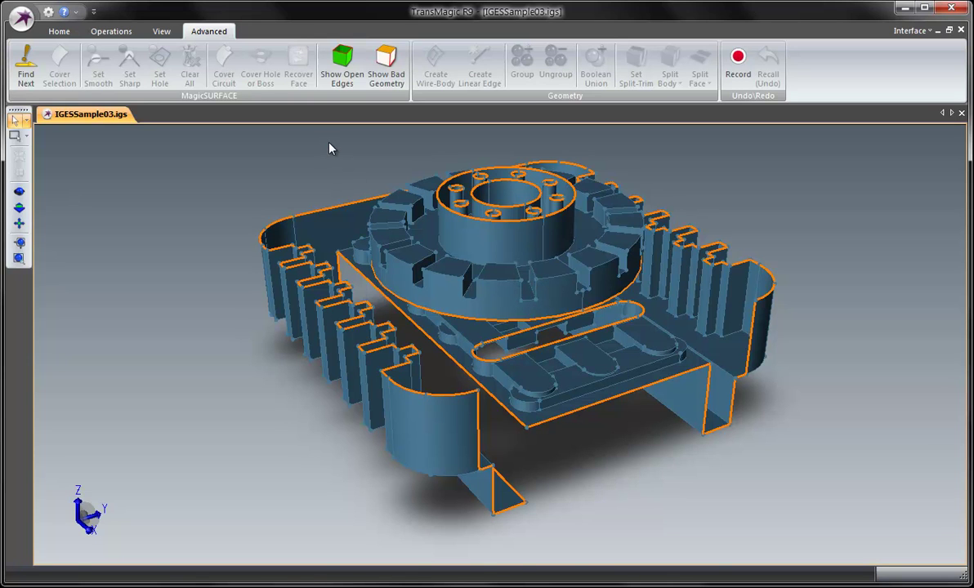
- Toggle the vertex point display off and back on in the view options
left_click(161, 31)
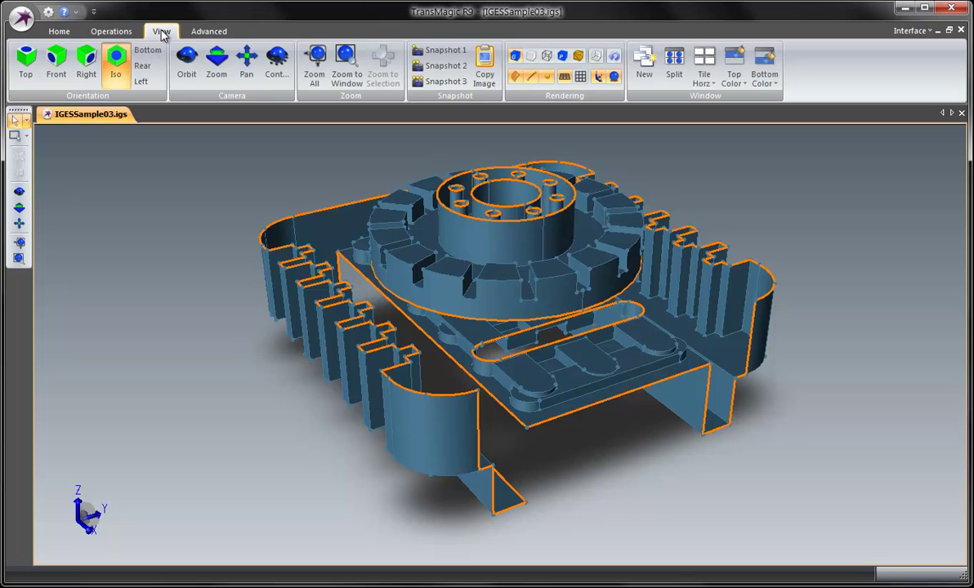
left_click(551, 79)
left_click(551, 79)
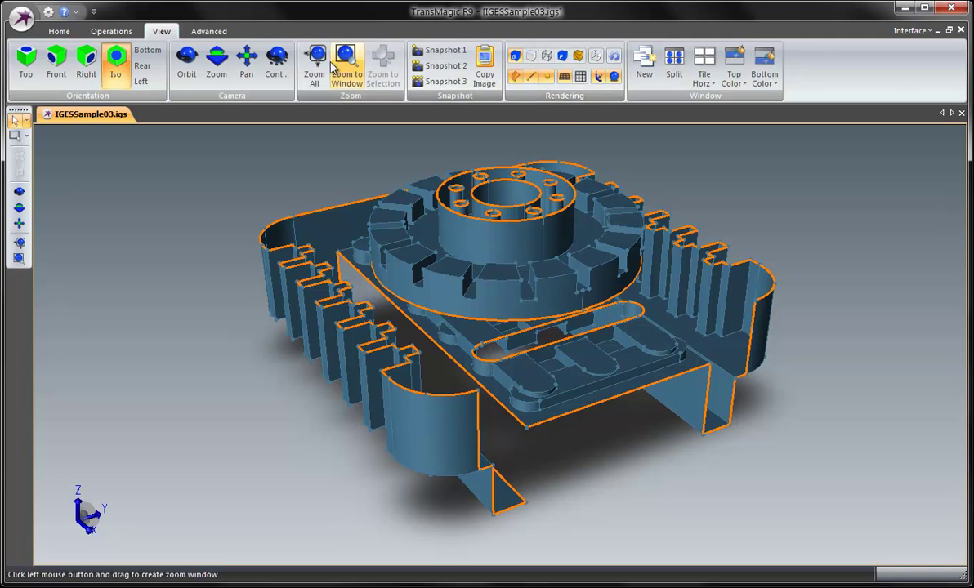
left_click(210, 31)
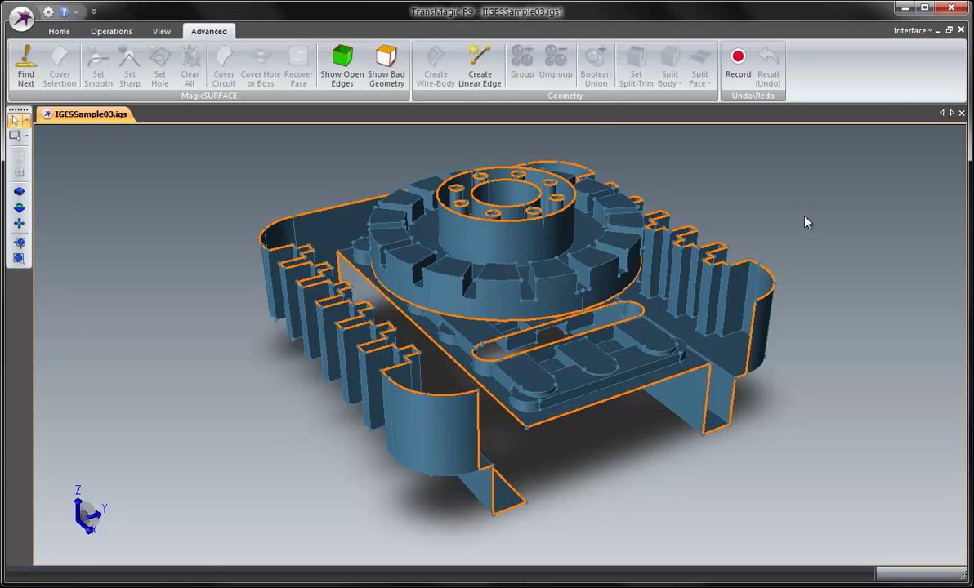
- Create two linear edges, across the plate front and down the front-left leg corner
left_click(482, 76)
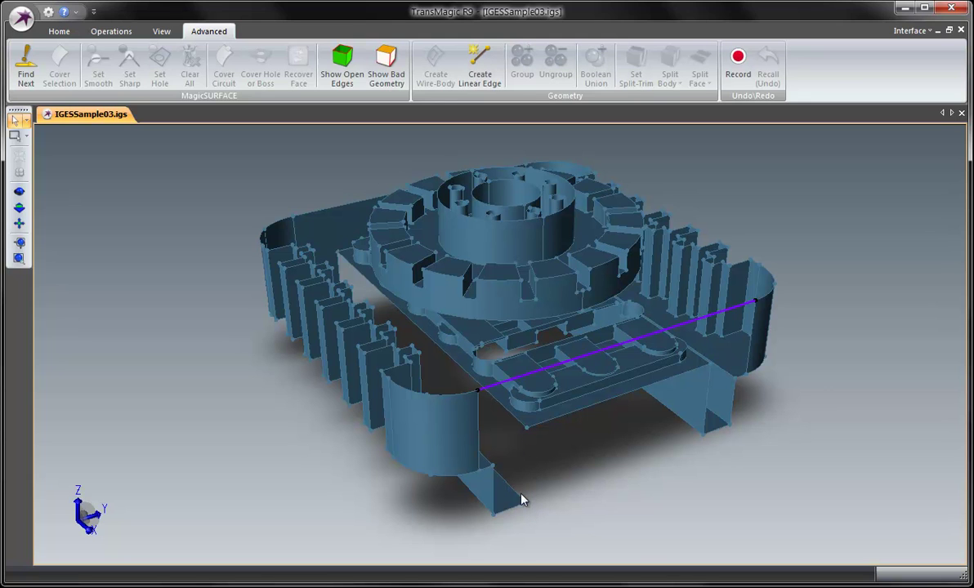
left_click(481, 72)
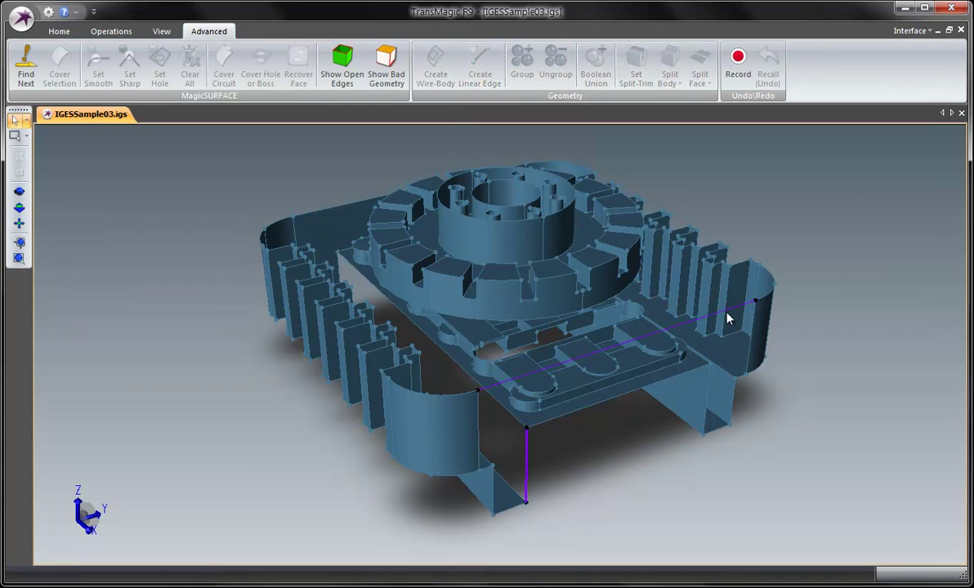
left_click(27, 121)
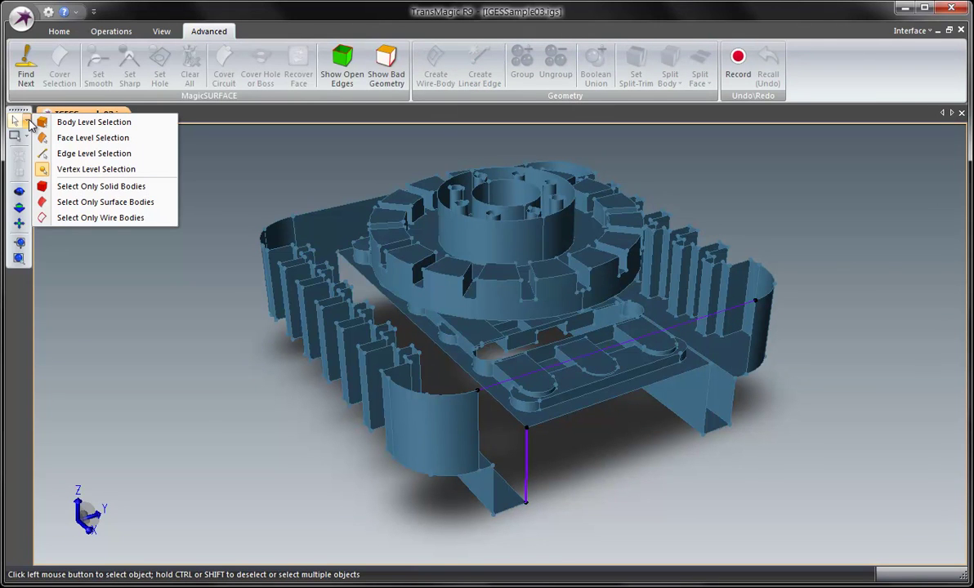
- Switch to Edge Level Selection and turn off vertex display via Show > Vertices
left_click(96, 155)
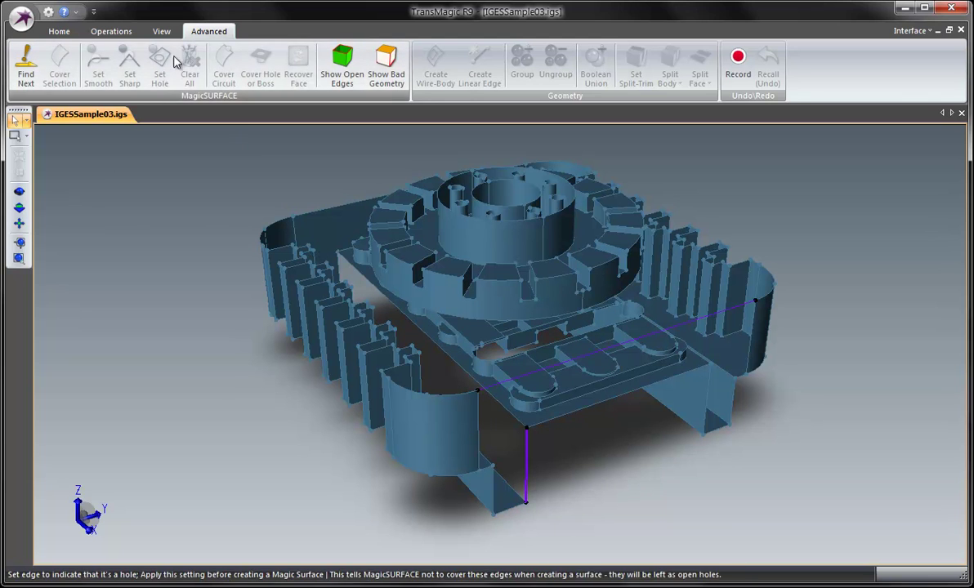
left_click(161, 32)
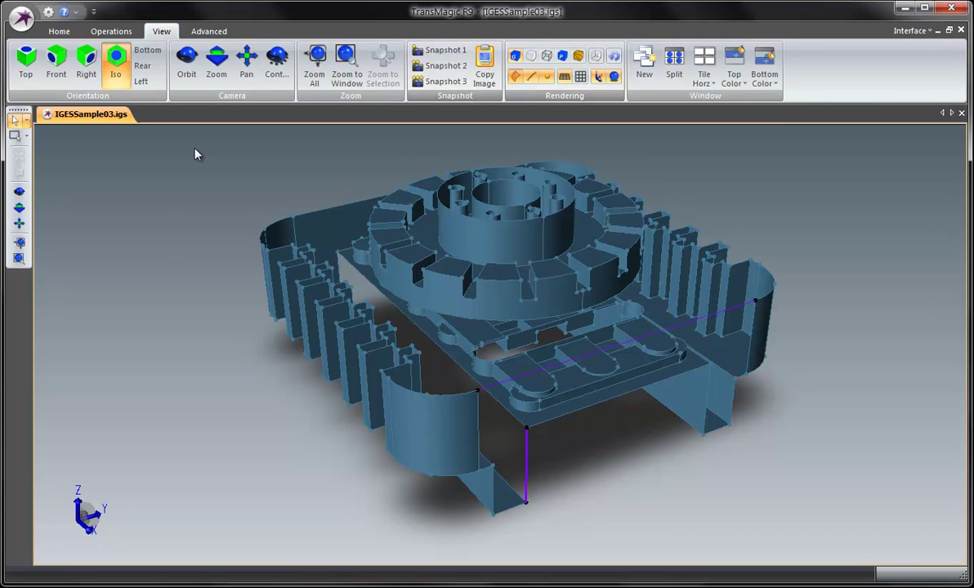
right_click(53, 169)
mouse_move(107, 301)
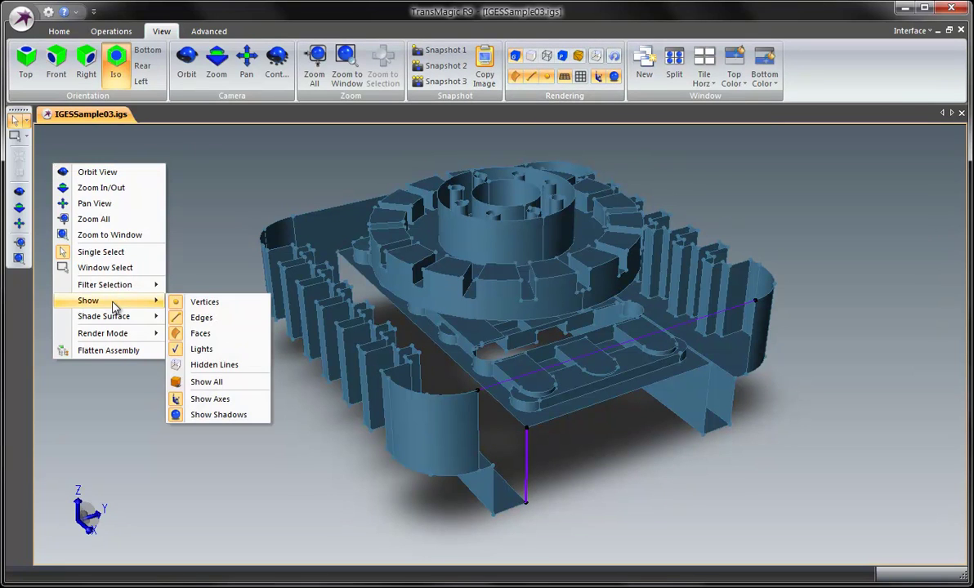
left_click(205, 302)
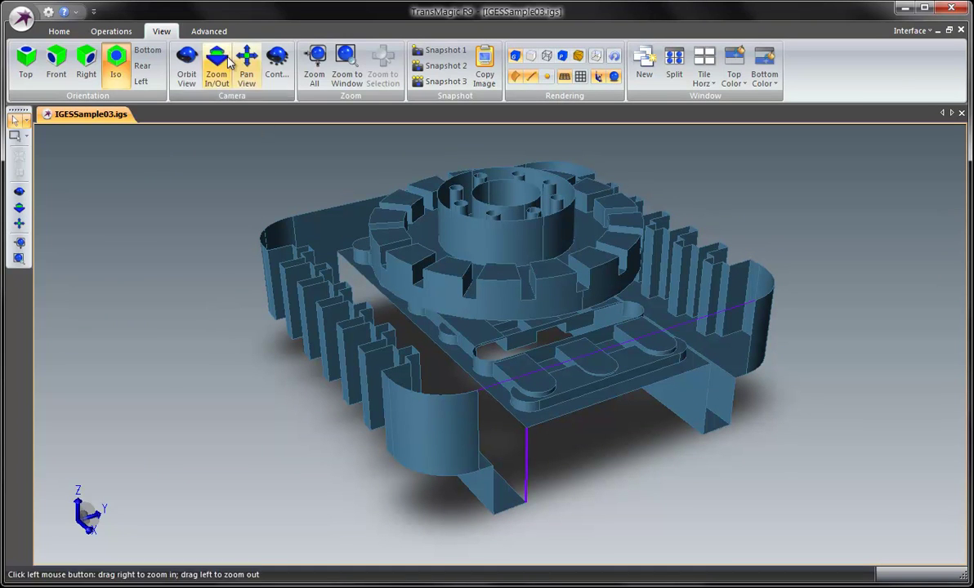
left_click(205, 32)
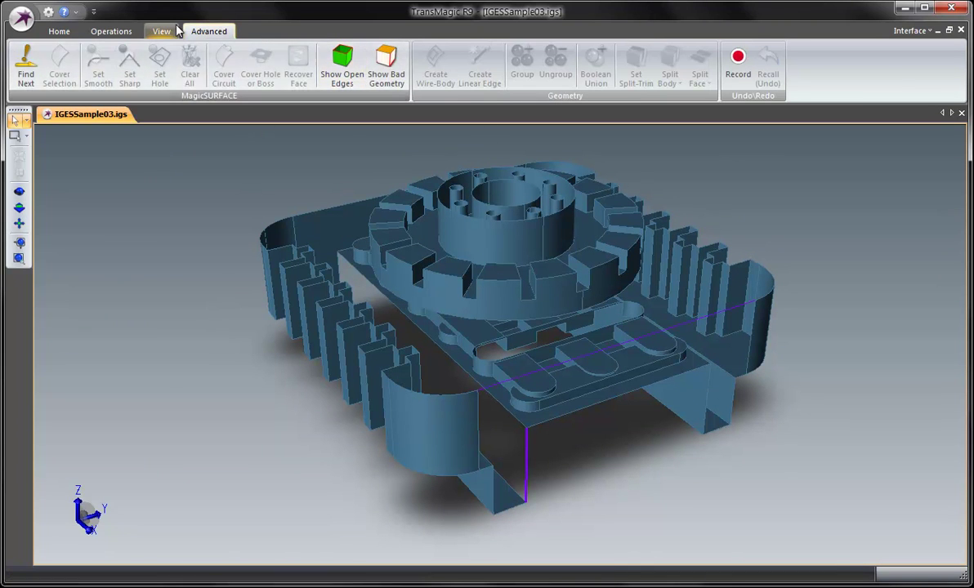
left_click(162, 32)
left_click(208, 32)
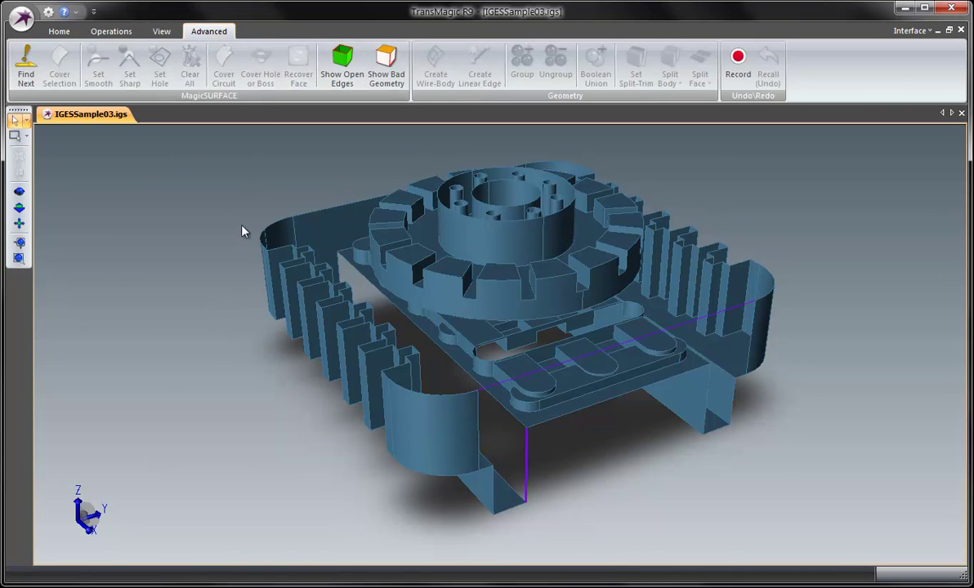
- Select the seven edges around the front plate and legs and make them a wire body
right_click(137, 178)
left_click(102, 353)
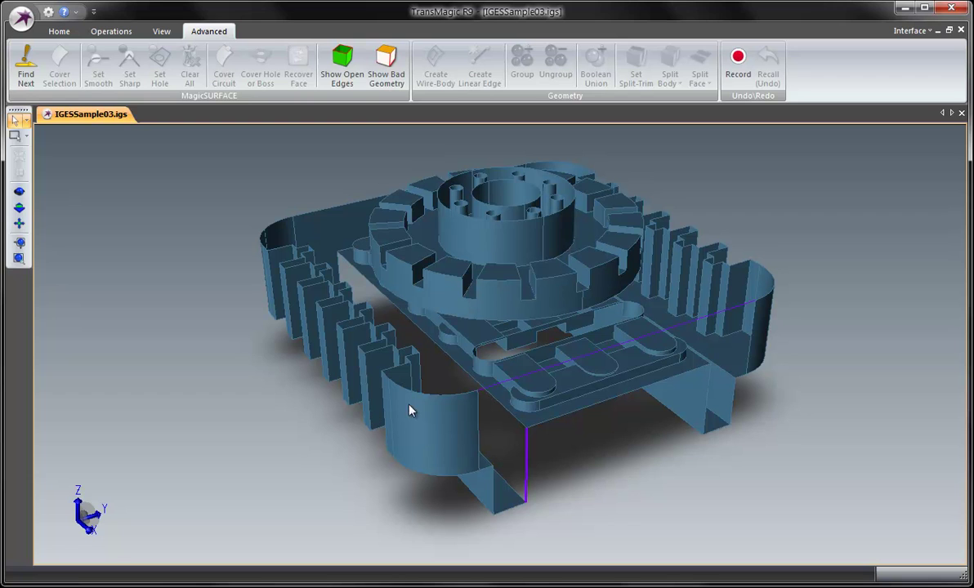
left_click(495, 391)
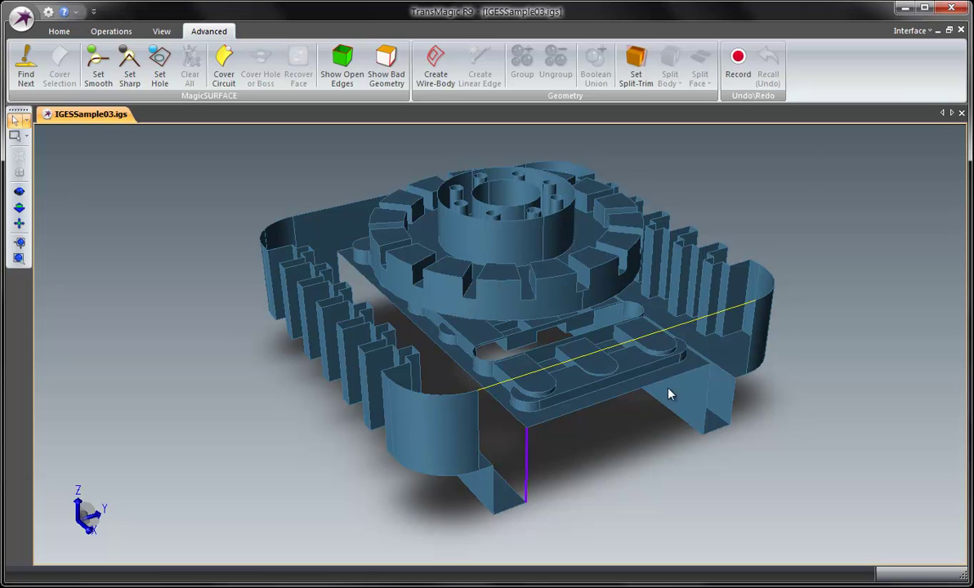
left_click(748, 366, "ctrl")
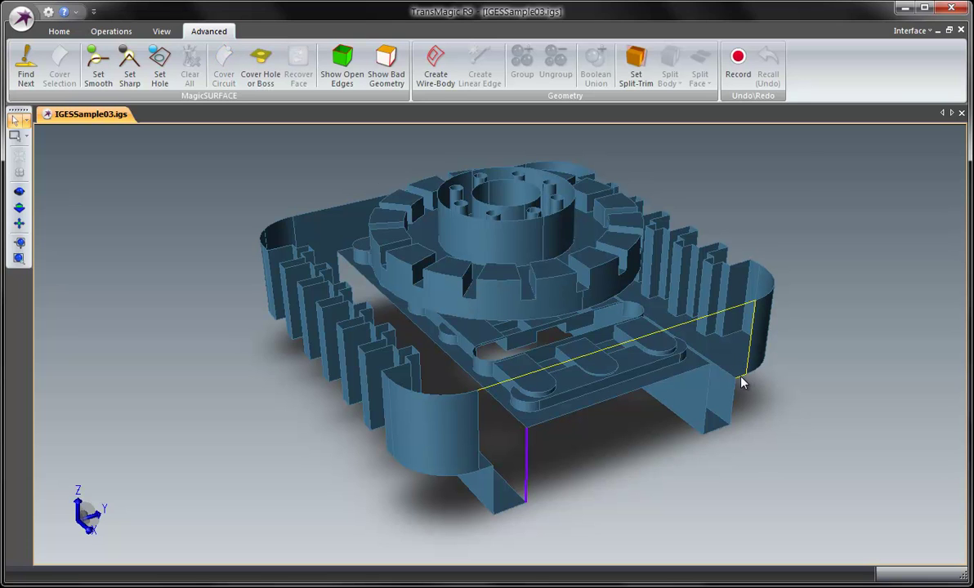
left_click(704, 421, "ctrl")
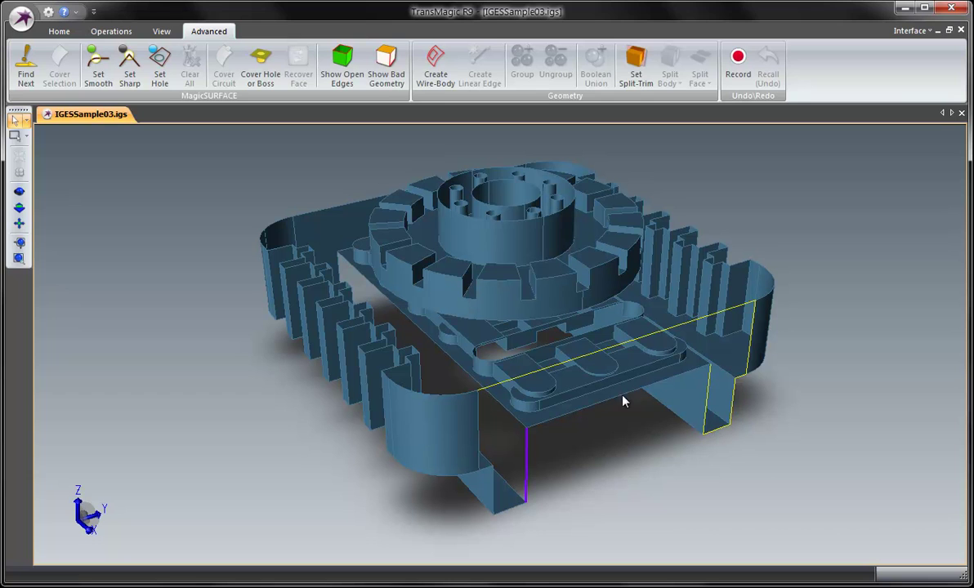
left_click(558, 417, "ctrl")
left_click(526, 460, "ctrl")
left_click(494, 500, "ctrl")
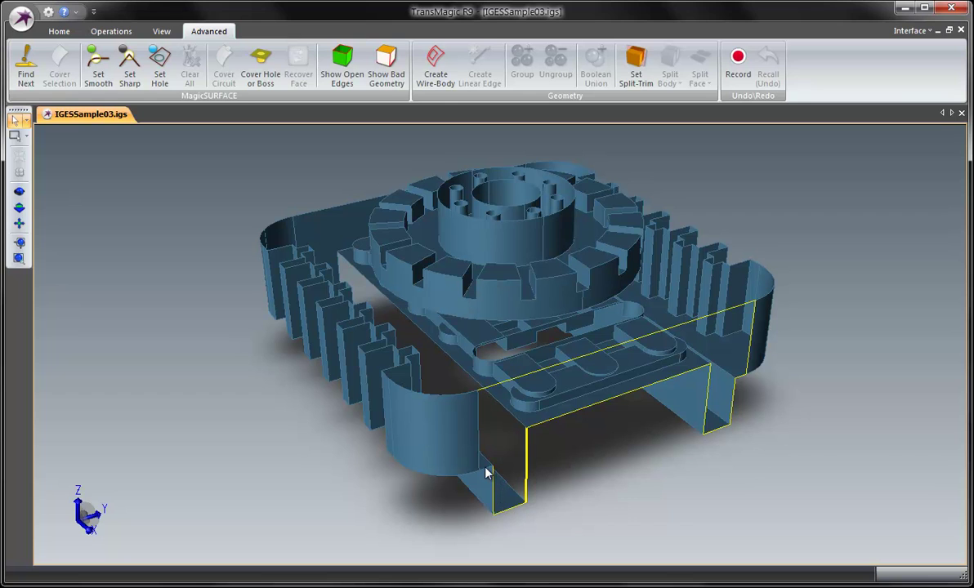
left_click(480, 432, "ctrl")
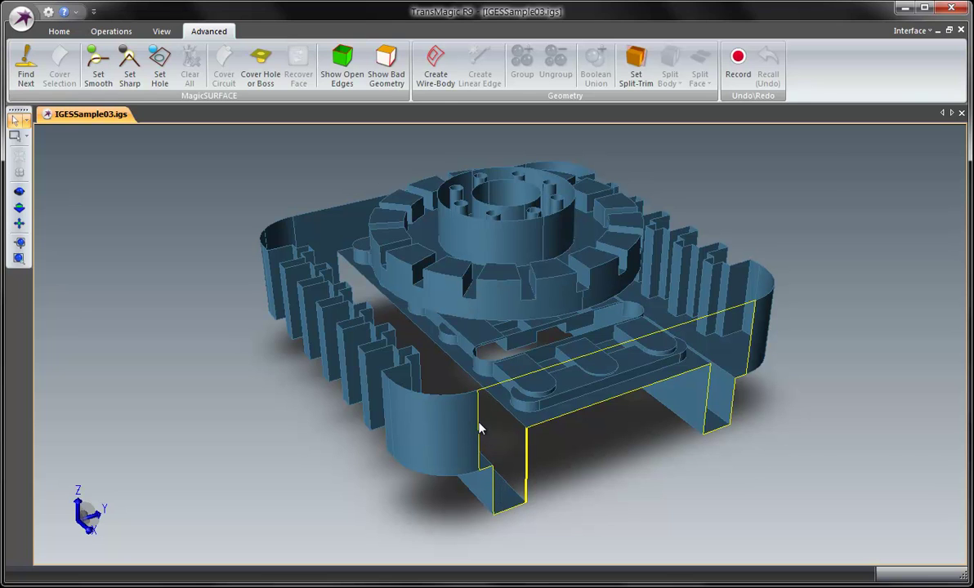
left_click(436, 69)
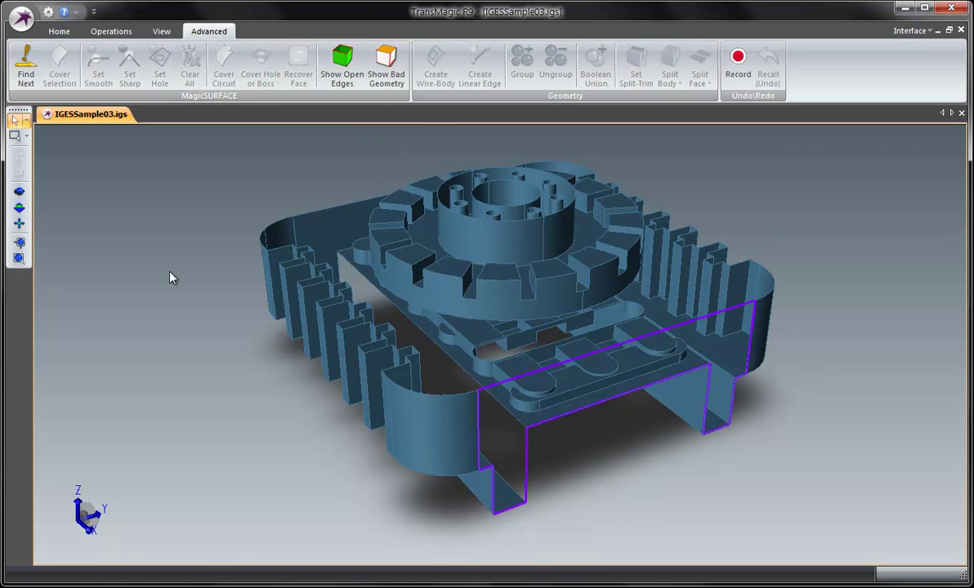
- Confirm TM Wire-Body is listed under IGESSample03 in the Assembly Browser, then close it
left_click(27, 120)
left_click(244, 381)
left_click(58, 31)
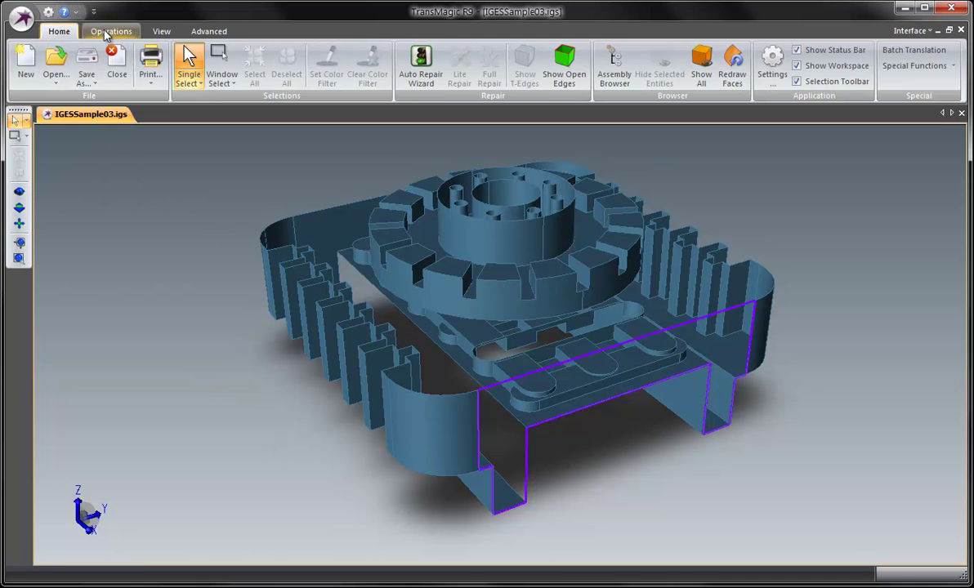
left_click(614, 70)
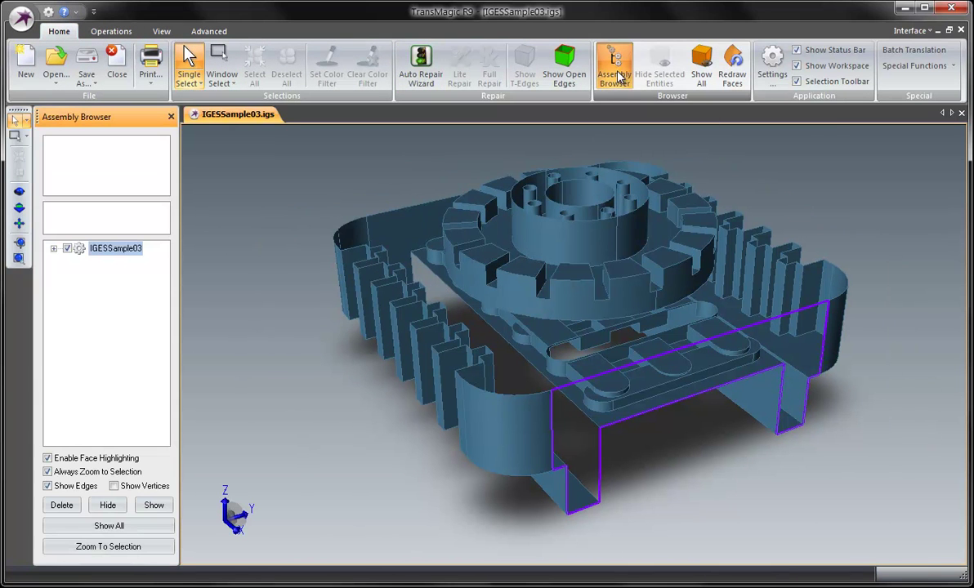
left_click(54, 248)
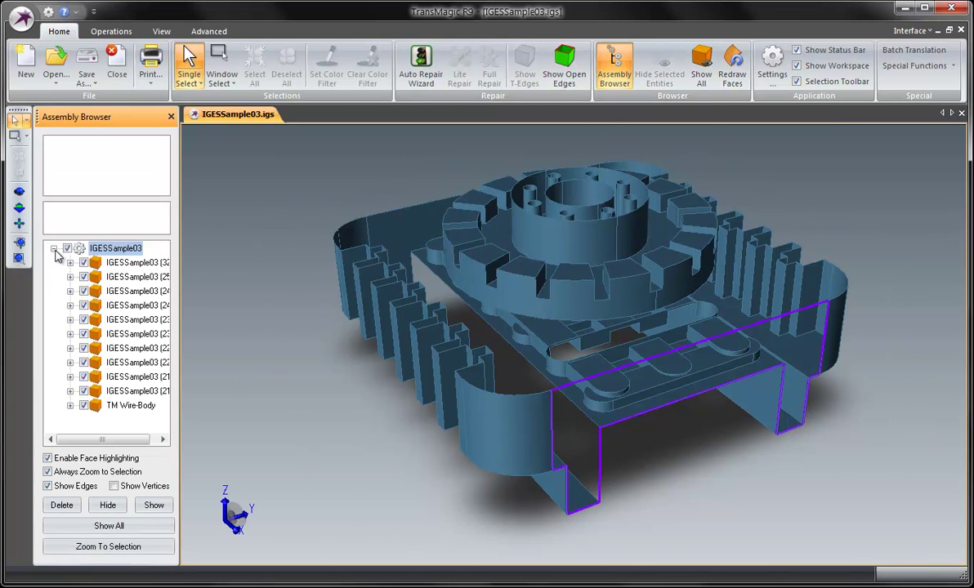
left_click(128, 407)
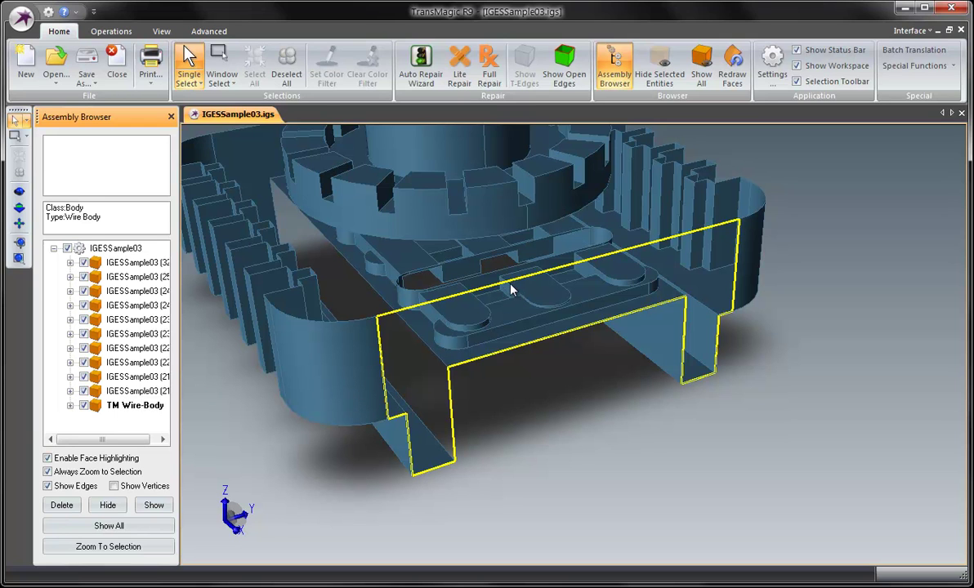
left_click(128, 407)
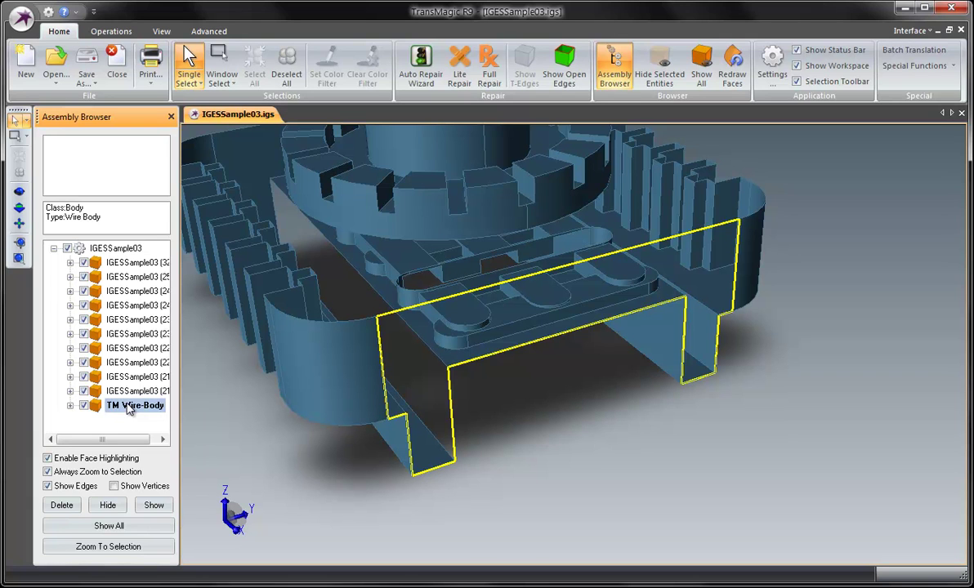
left_click(171, 117)
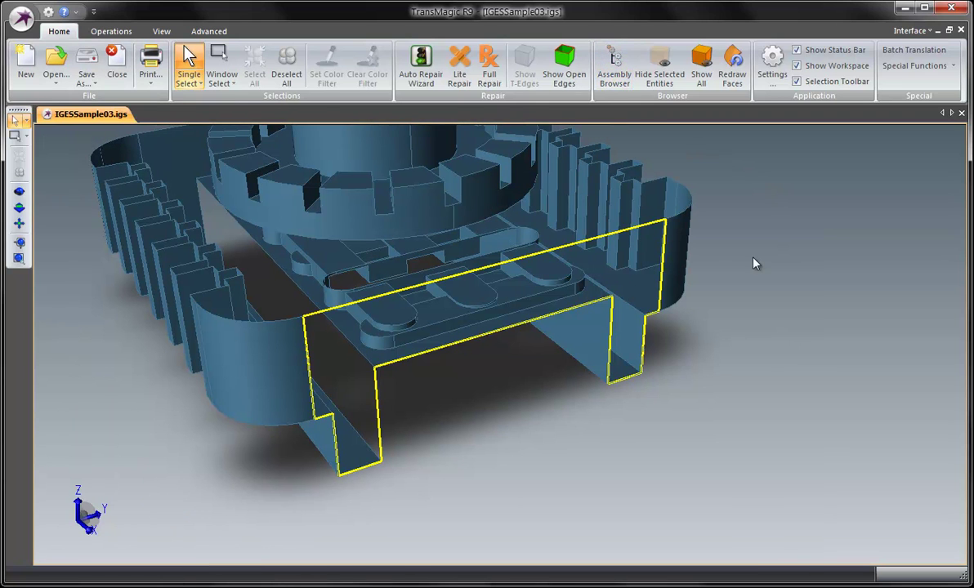
- With Edge selection, pick a loop edge, apply Cover Circuit, then zoom all and orbit to check
left_click(209, 32)
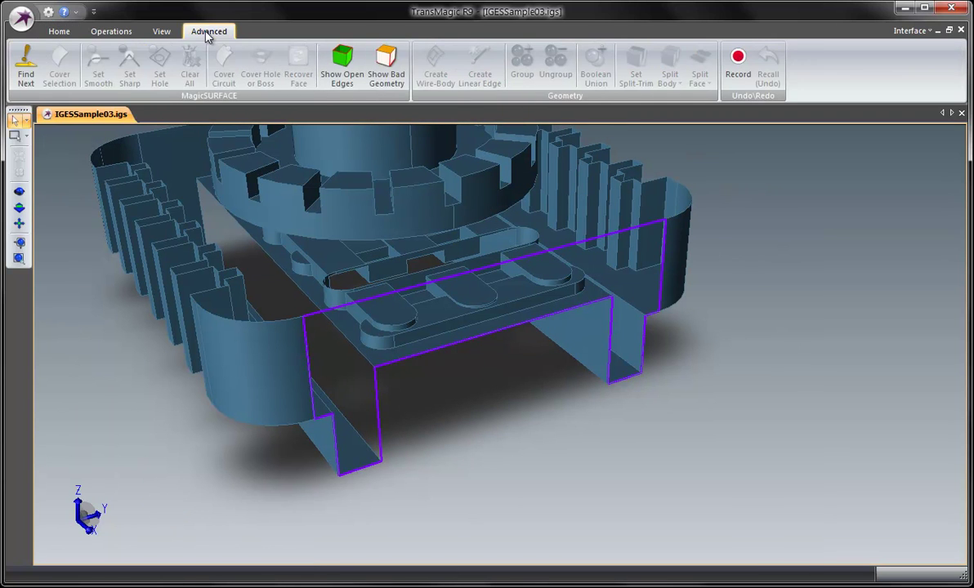
left_click(28, 121)
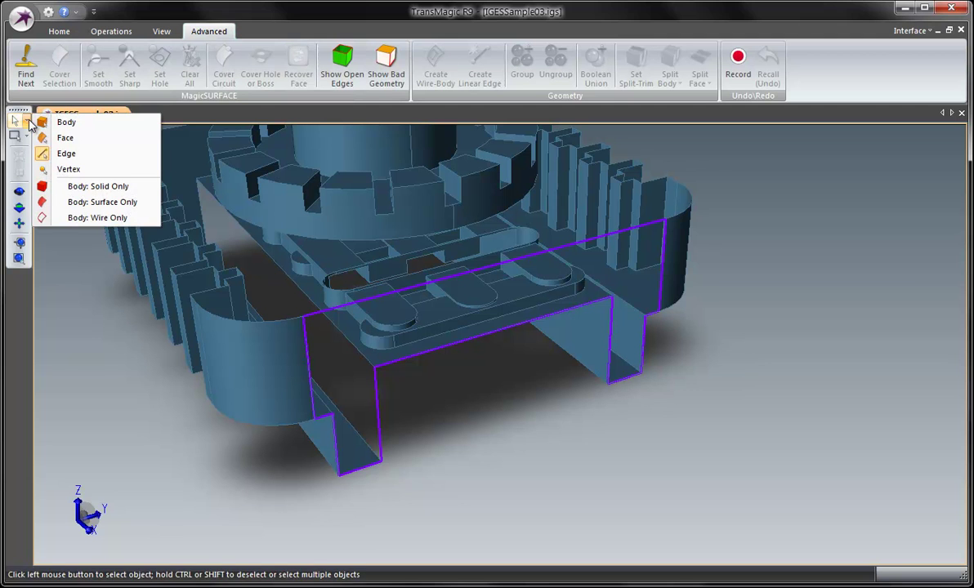
left_click(72, 155)
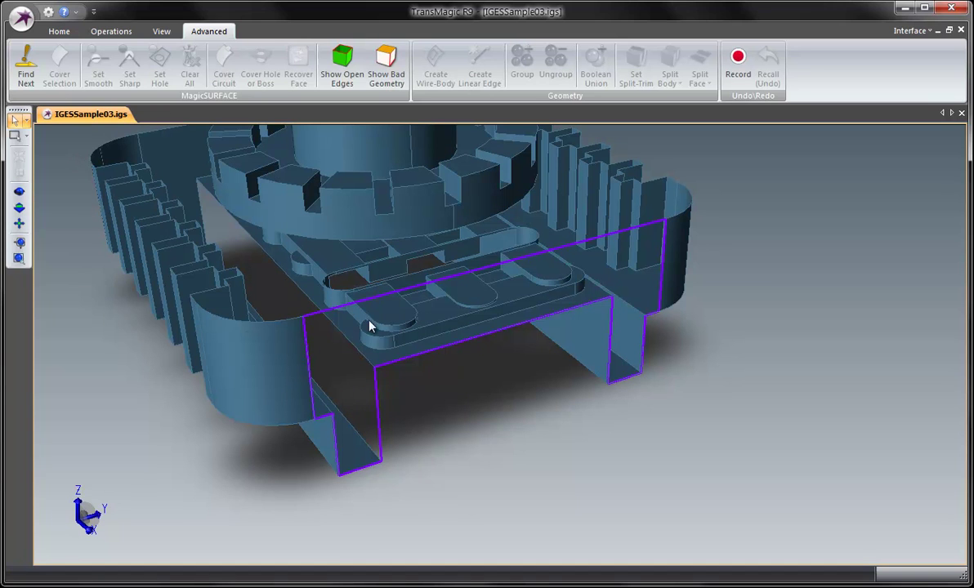
left_click(378, 403)
left_click(552, 342)
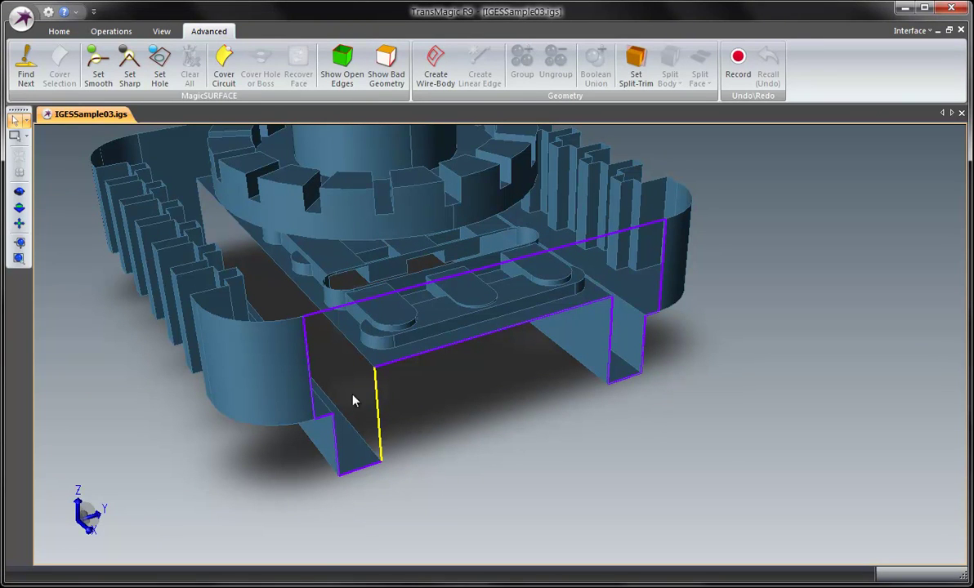
left_click(224, 69)
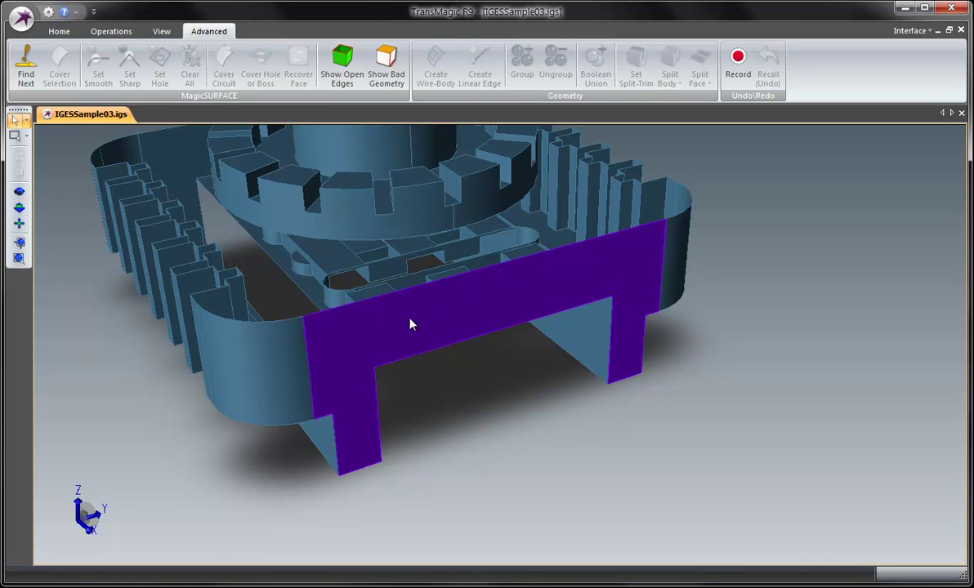
left_click(19, 223)
left_click_drag(351, 351, 401, 345)
- Switch to body-level selection and select the part body plus the purple front panel body
left_click(28, 121)
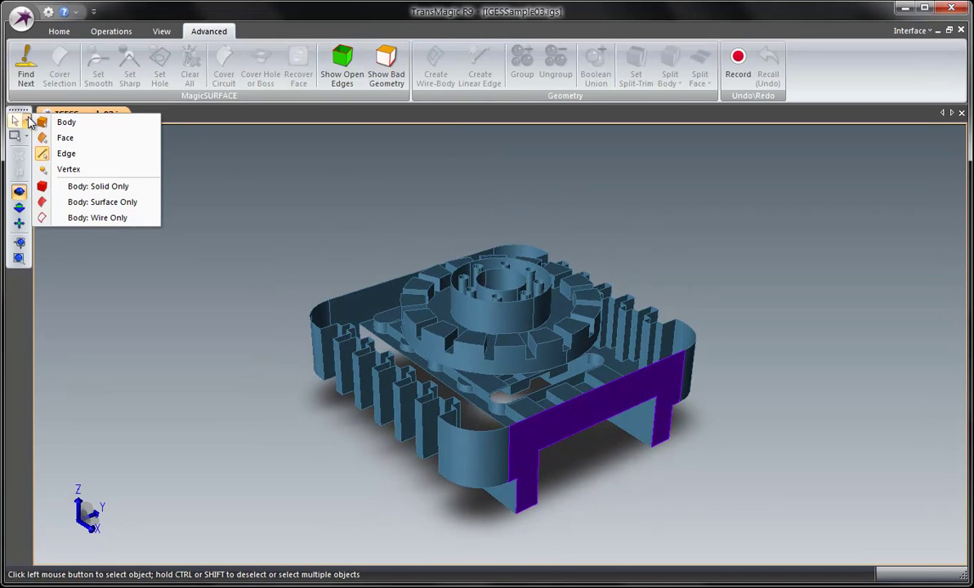
left_click(81, 131)
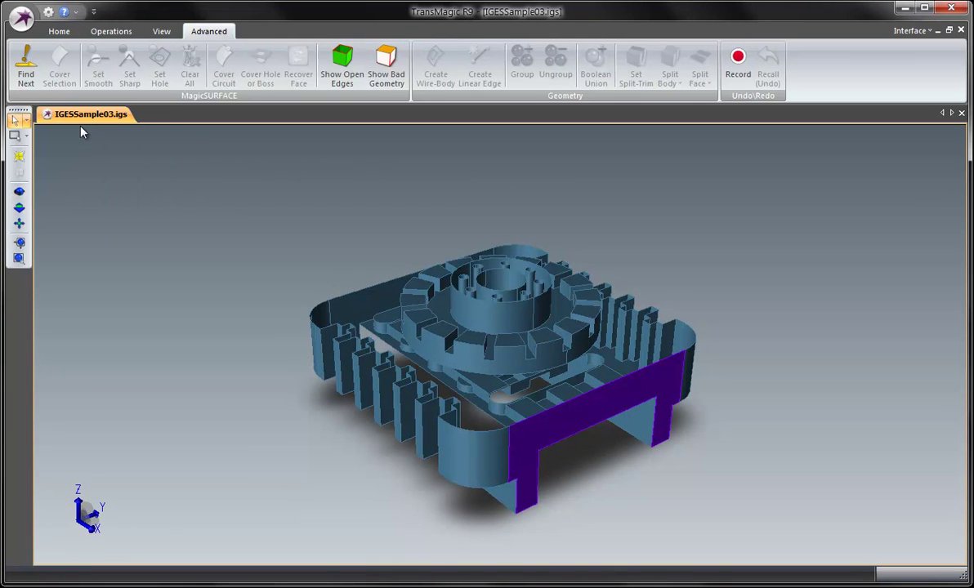
left_click(462, 451)
left_click(594, 422)
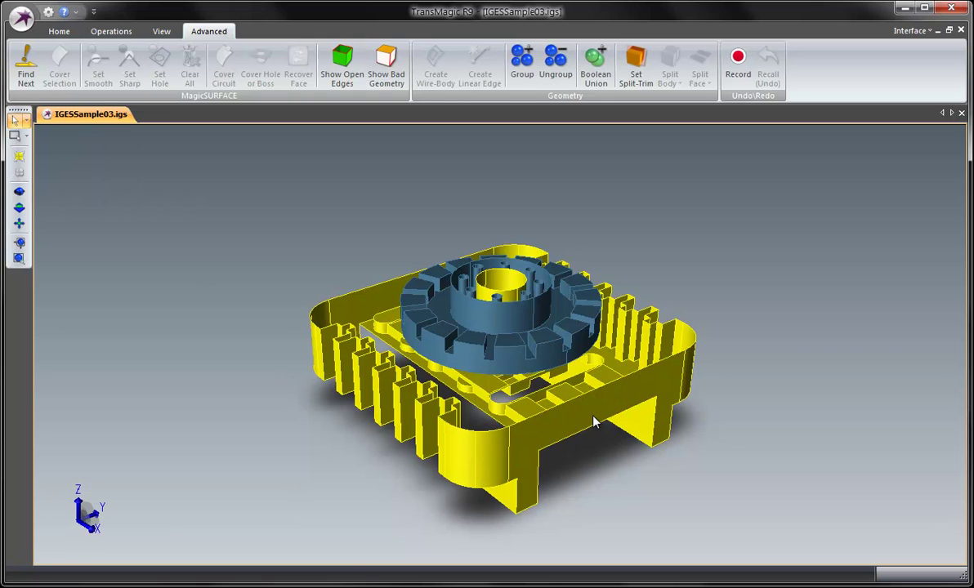
left_click(459, 456)
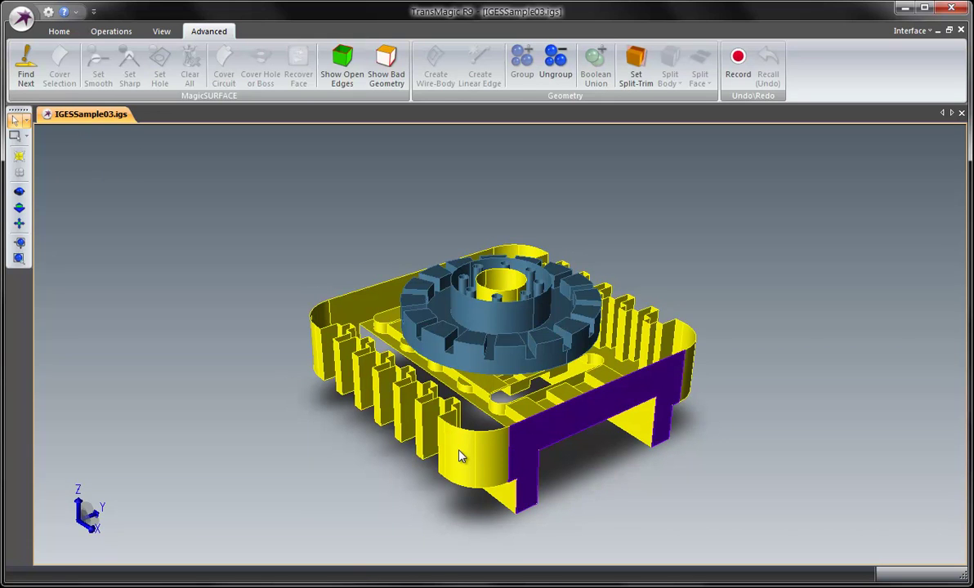
left_click(545, 439)
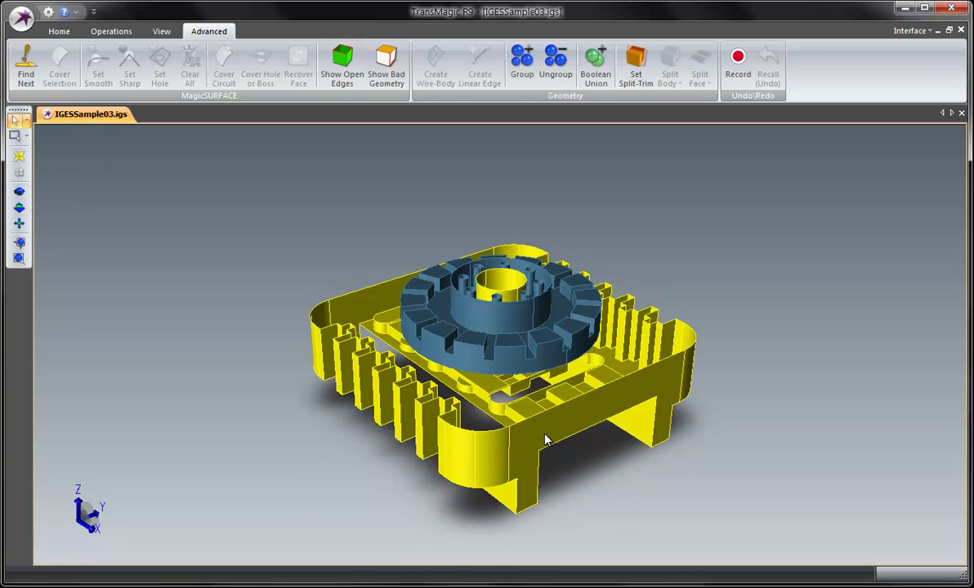
- Run Lite Repair on both bodies, cutting open edges from 148 to 120
left_click(59, 31)
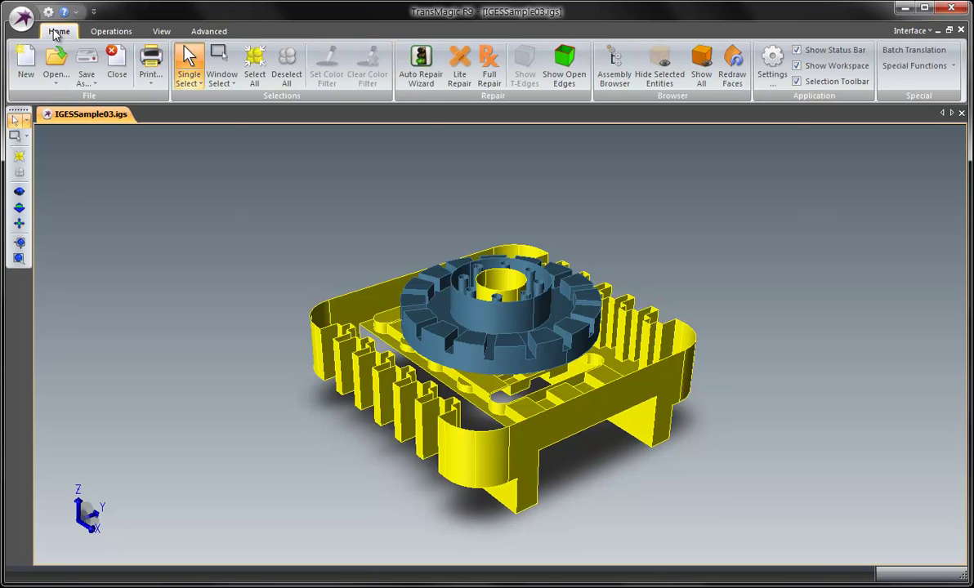
left_click(461, 73)
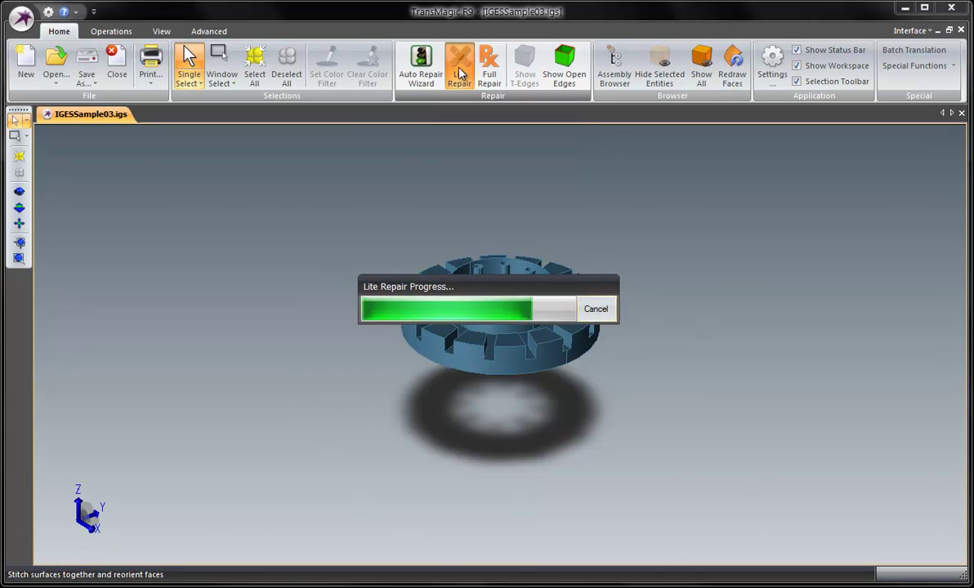
left_click(184, 304)
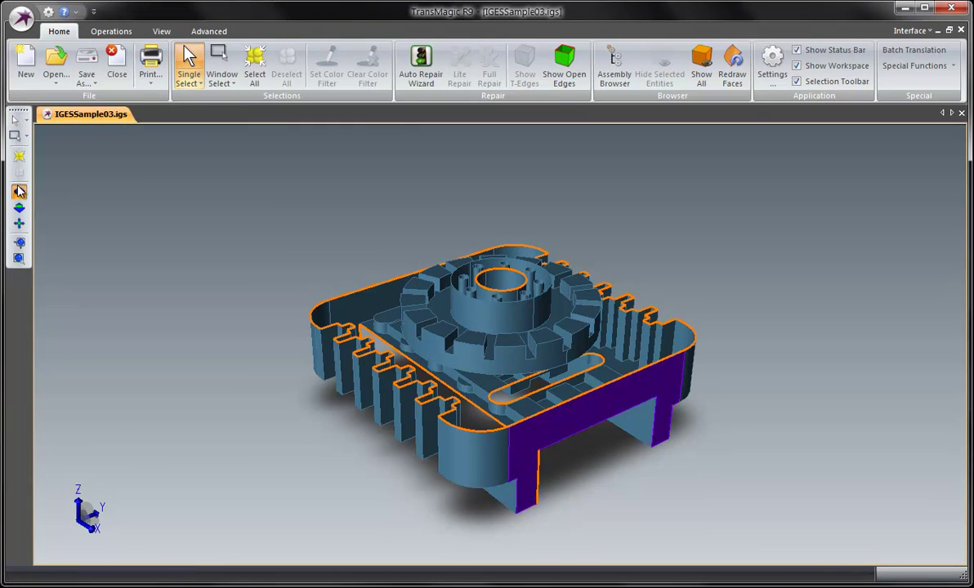
left_click(19, 191)
left_click_drag(386, 282, 376, 307)
- Step through three open edge circuits with Find Next, zoom to all parts, then filter selection to Edge
left_click(216, 31)
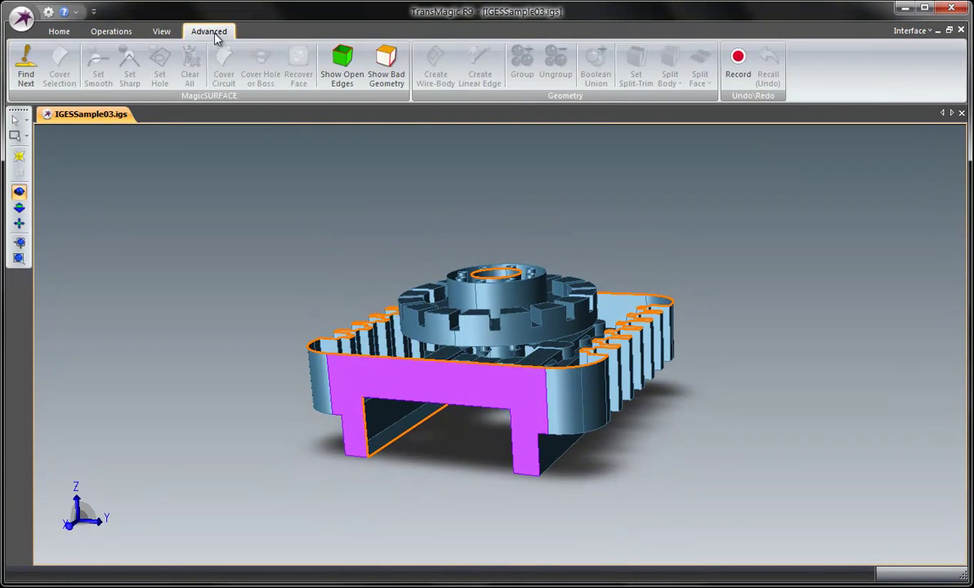
left_click(26, 72)
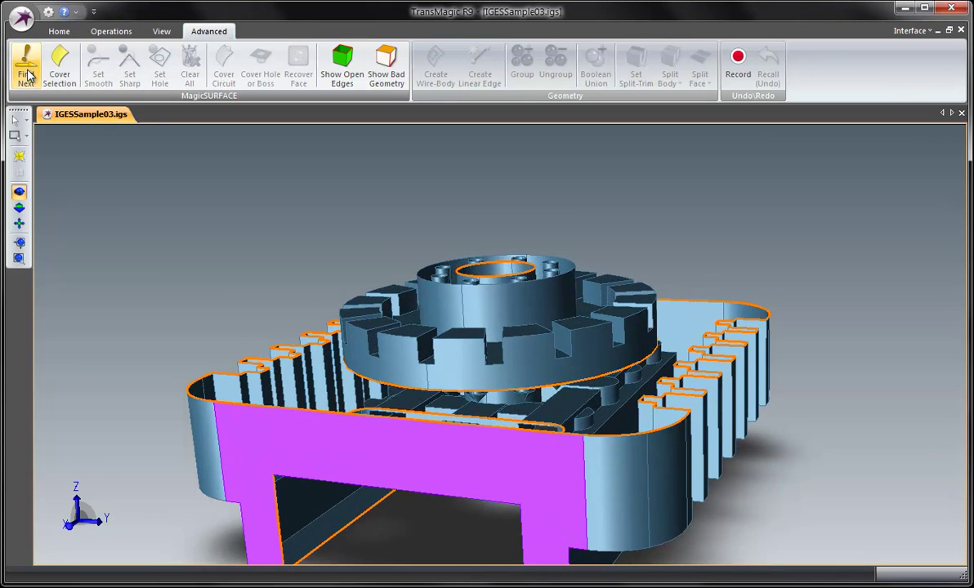
left_click(27, 75)
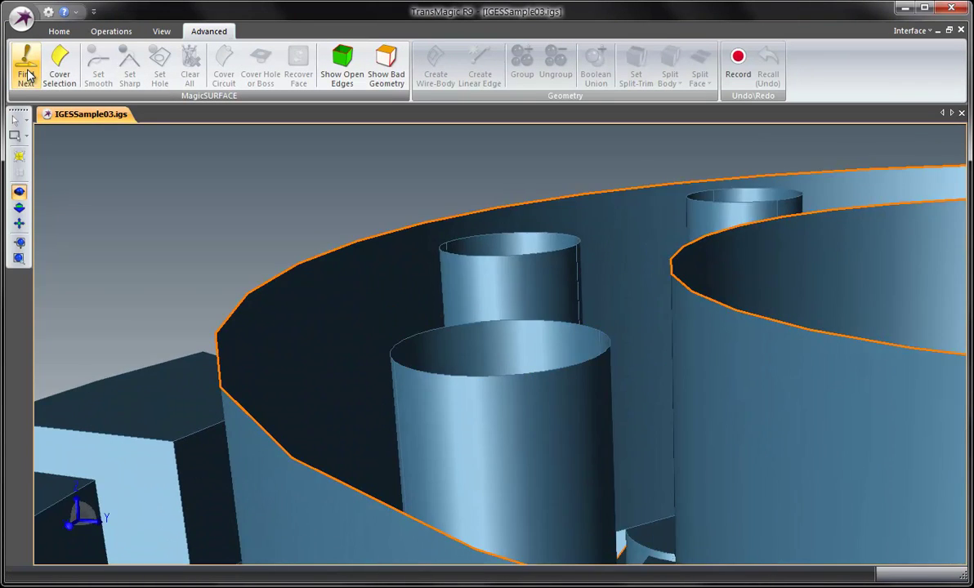
left_click(27, 75)
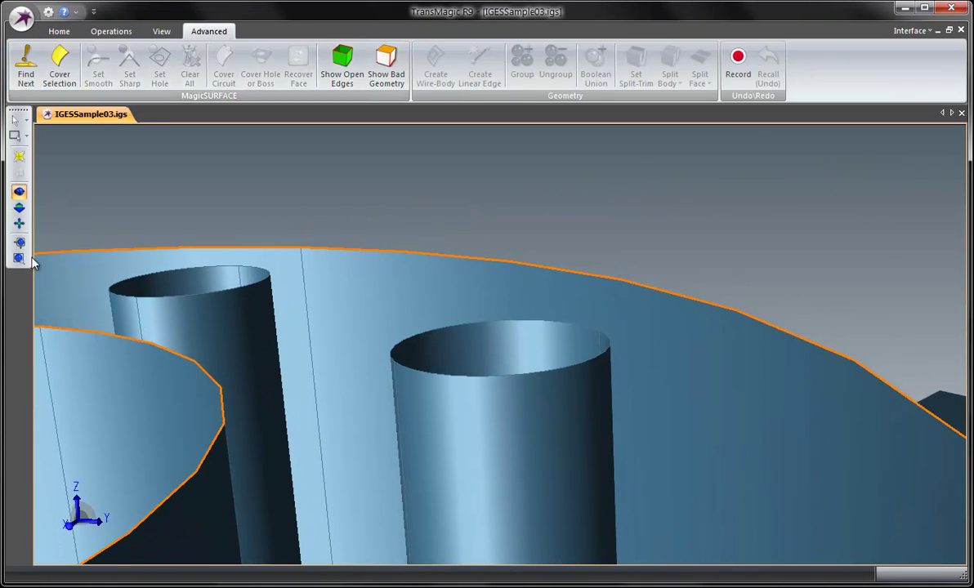
left_click(24, 249)
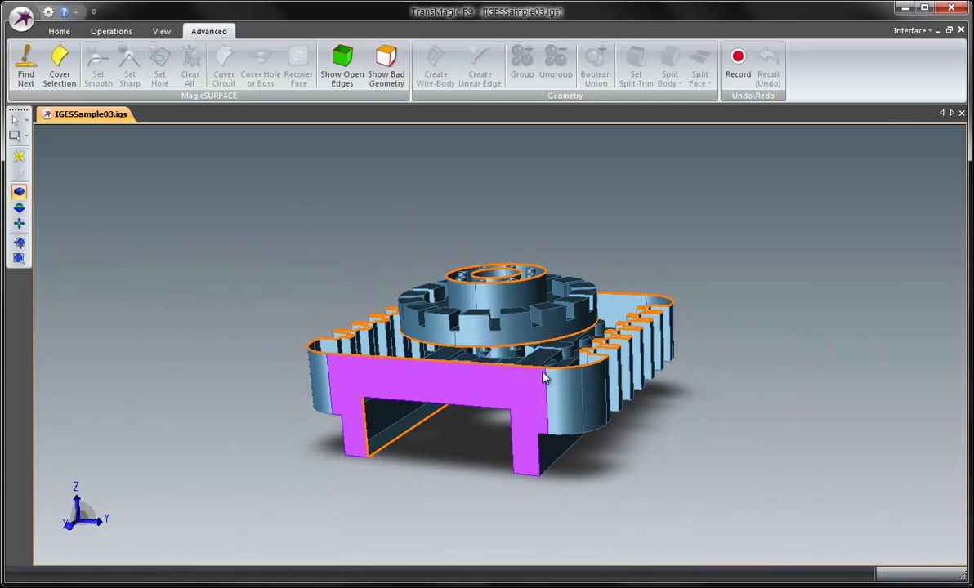
left_click(26, 120)
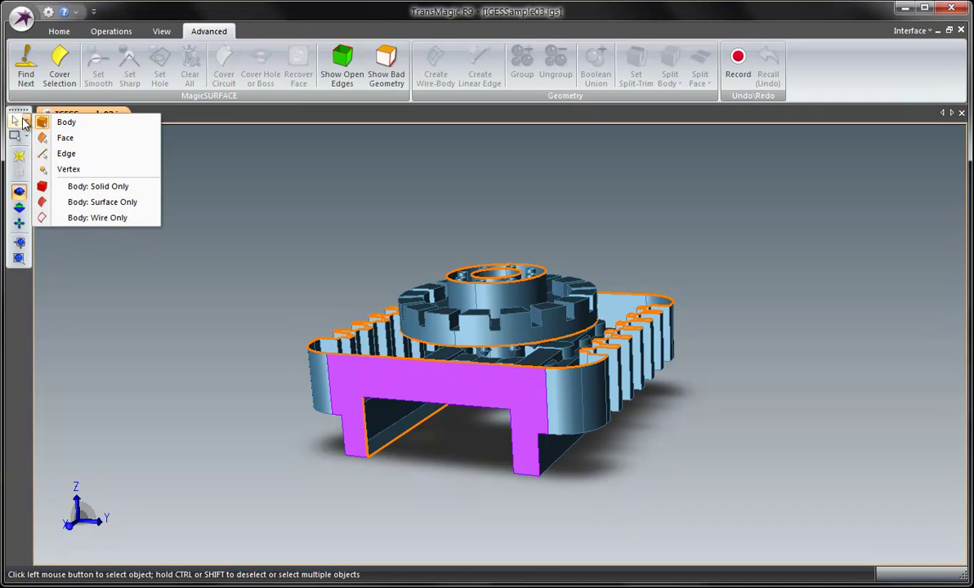
left_click(70, 153)
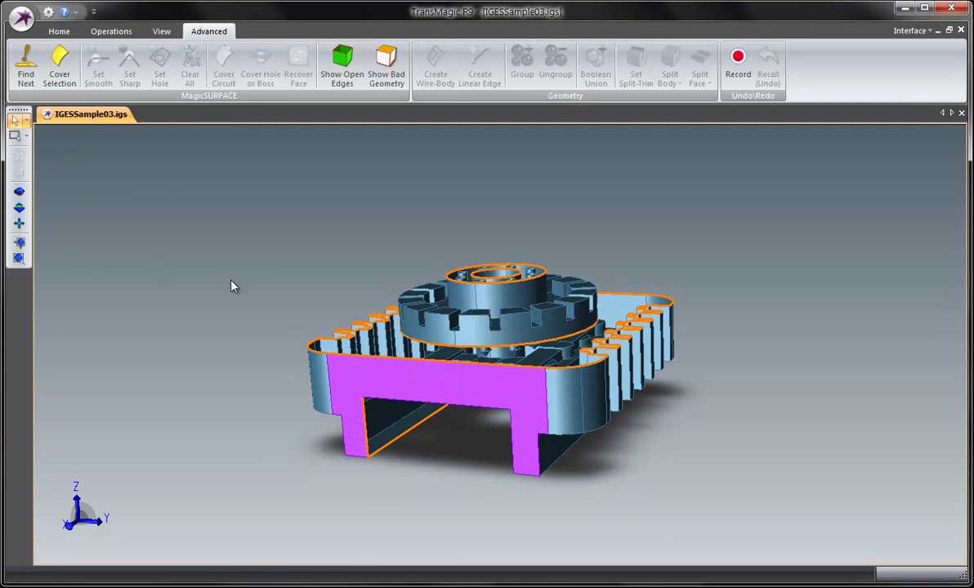
- Cover the long diagonal open gap along the part's underside with a new surface
left_click(401, 444)
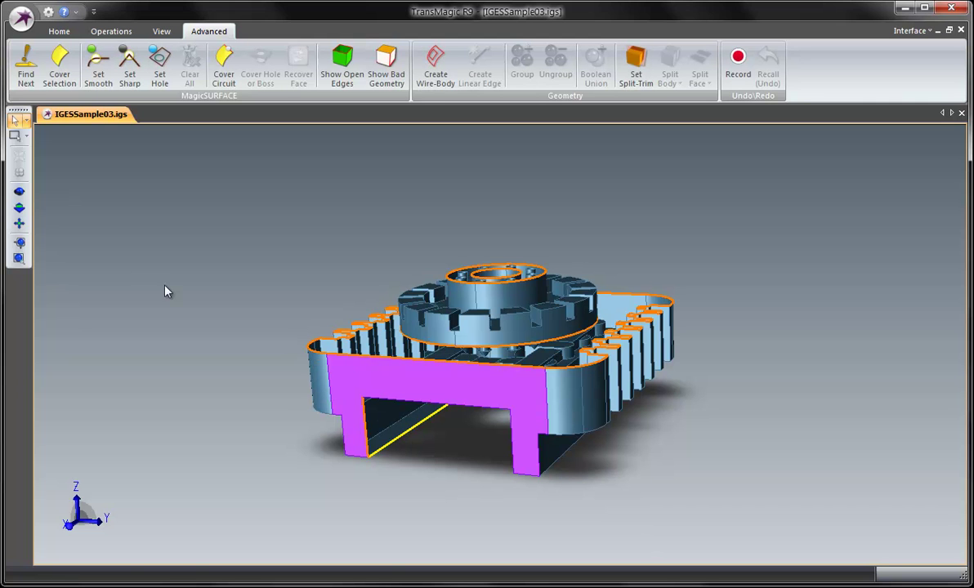
left_click(18, 193)
left_click_drag(468, 392, 452, 459)
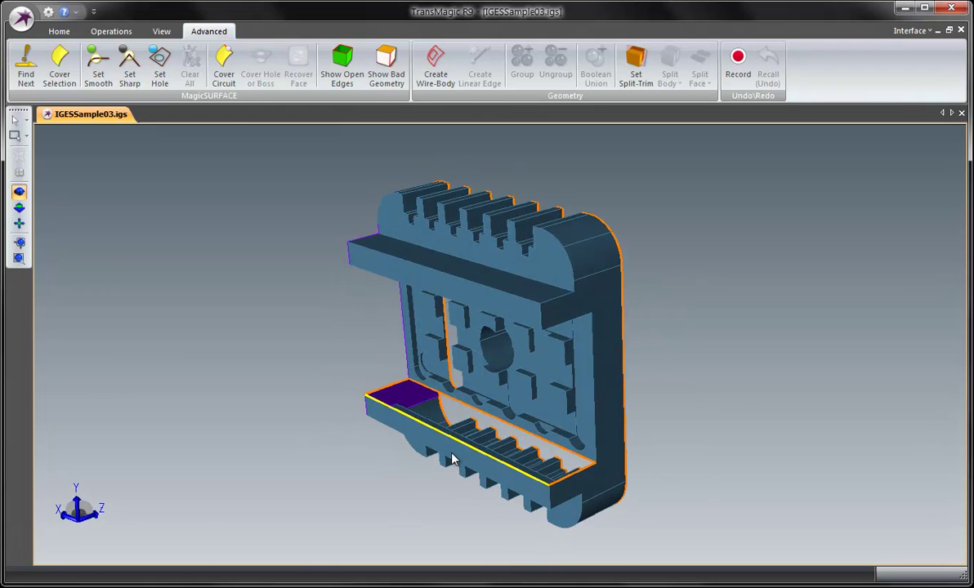
left_click(225, 72)
left_click(226, 72)
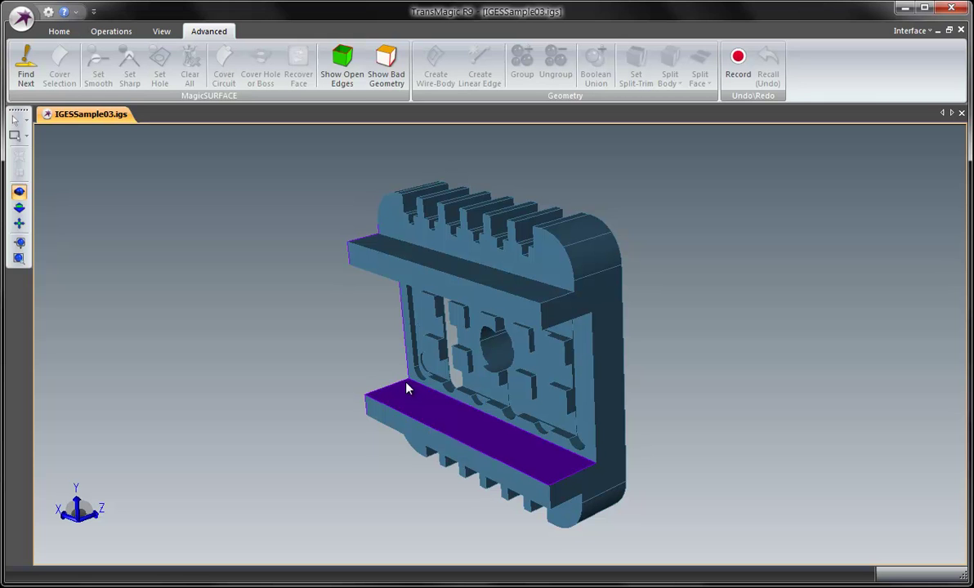
- Zoom onto the central slot and cover its arc-edged circuit with a new surface
left_click_drag(245, 327, 89, 317)
left_click(19, 259)
left_click(452, 387)
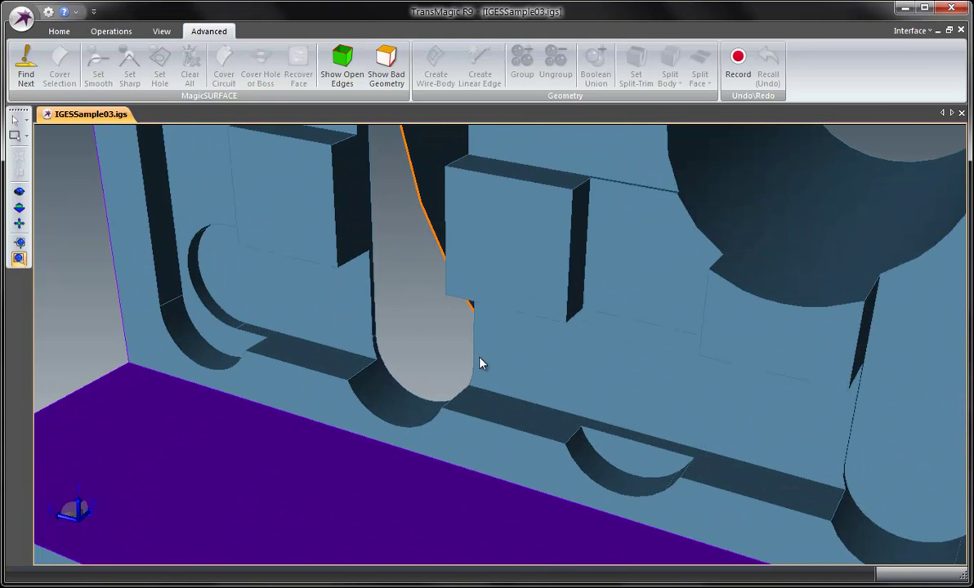
left_click(16, 121)
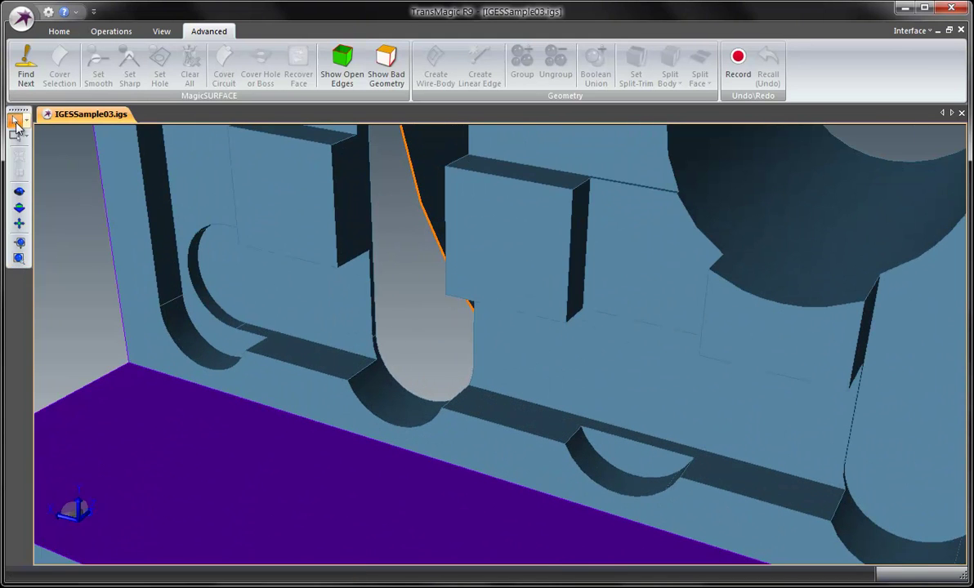
left_click(408, 391)
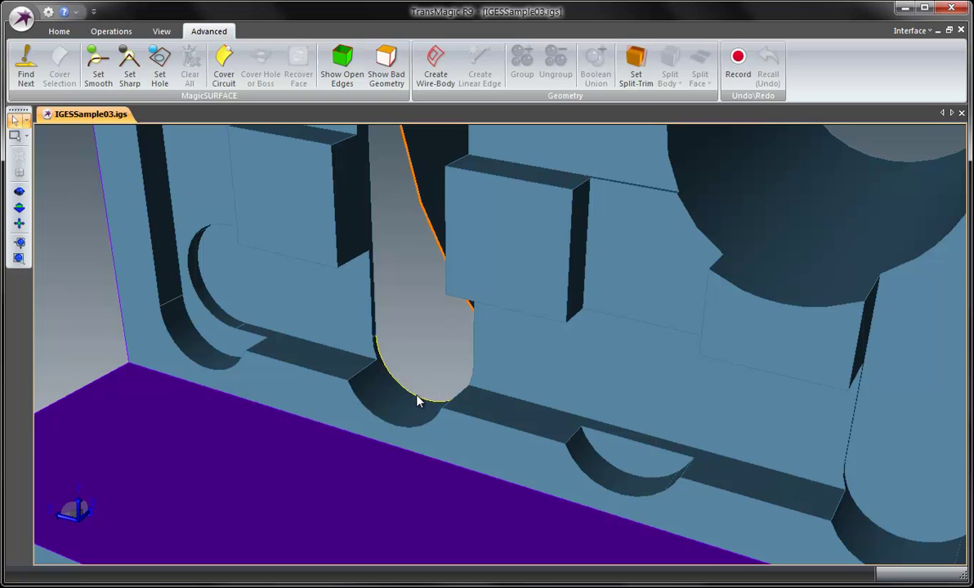
left_click(224, 78)
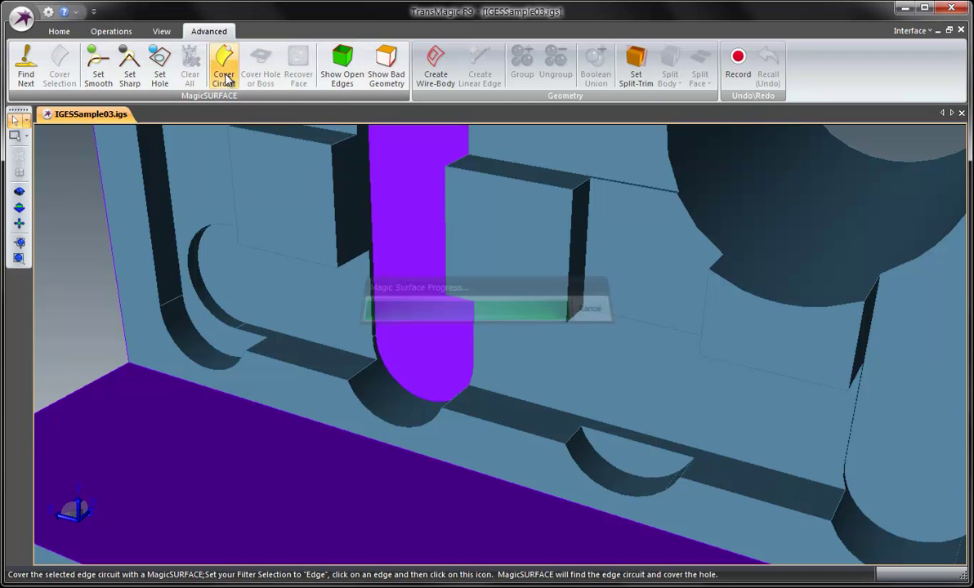
left_click(19, 244)
key("Down")
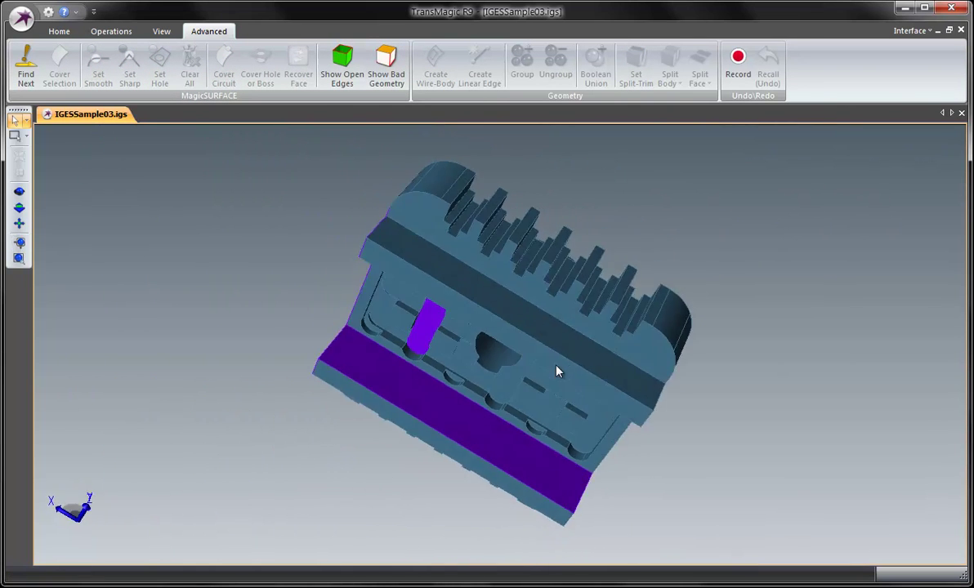
key("Right")
key("Right")
key("Right")
key("Right")
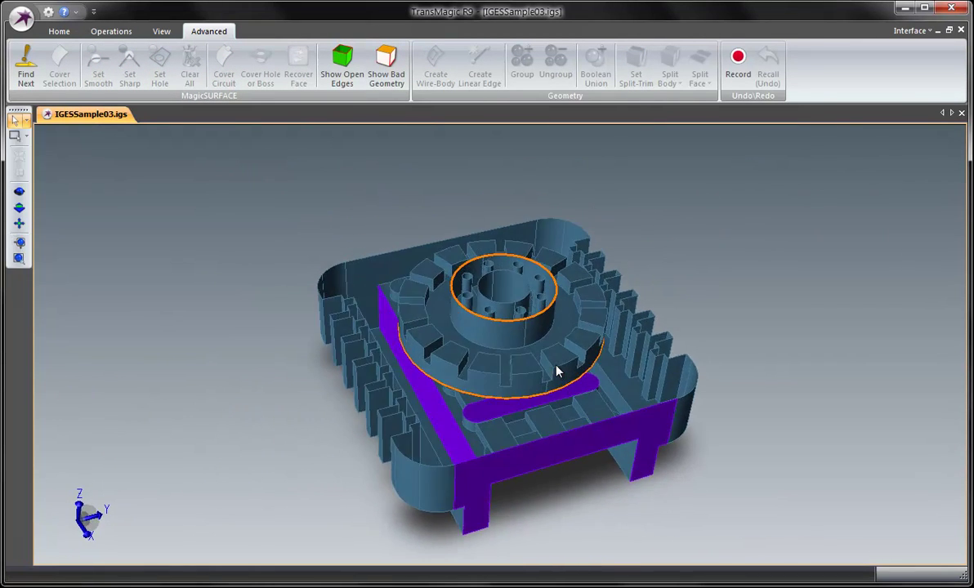
key("Down")
key("Up")
key("Right")
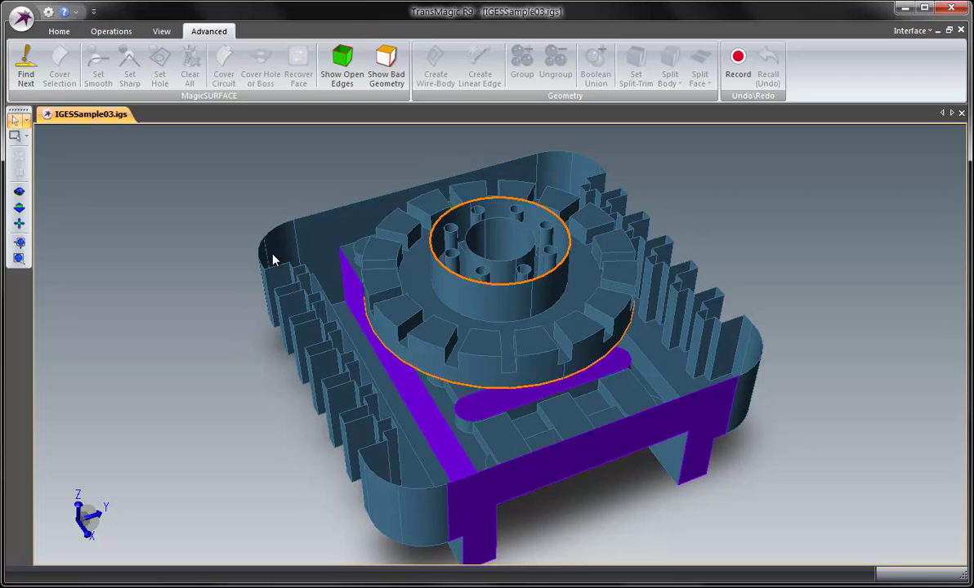
left_click(18, 191)
left_click_drag(119, 190, 478, 259)
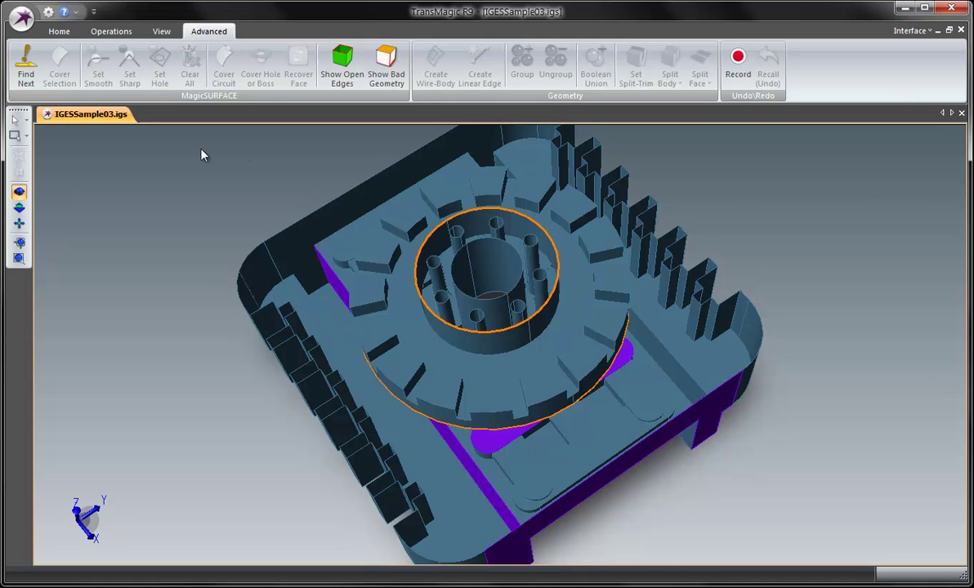
middle_click_drag(325, 311, 439, 274)
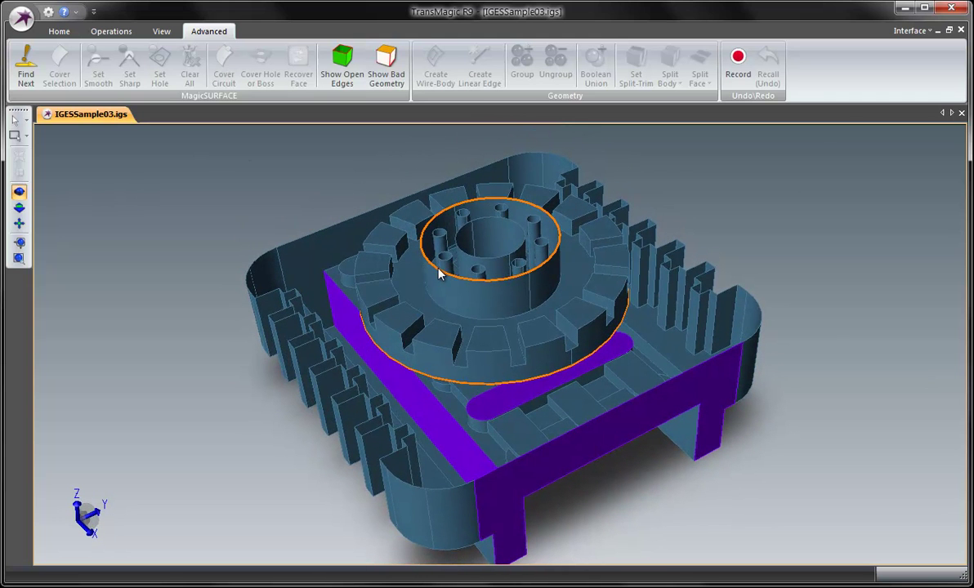
- Switch on restore-point recording with Record in the Undo\Redo group
left_click(740, 73)
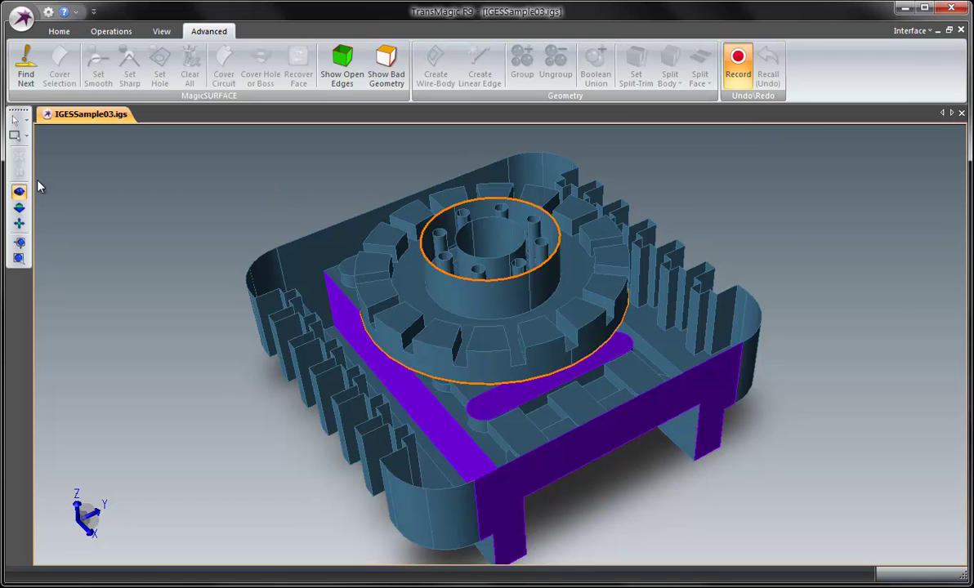
left_click(27, 121)
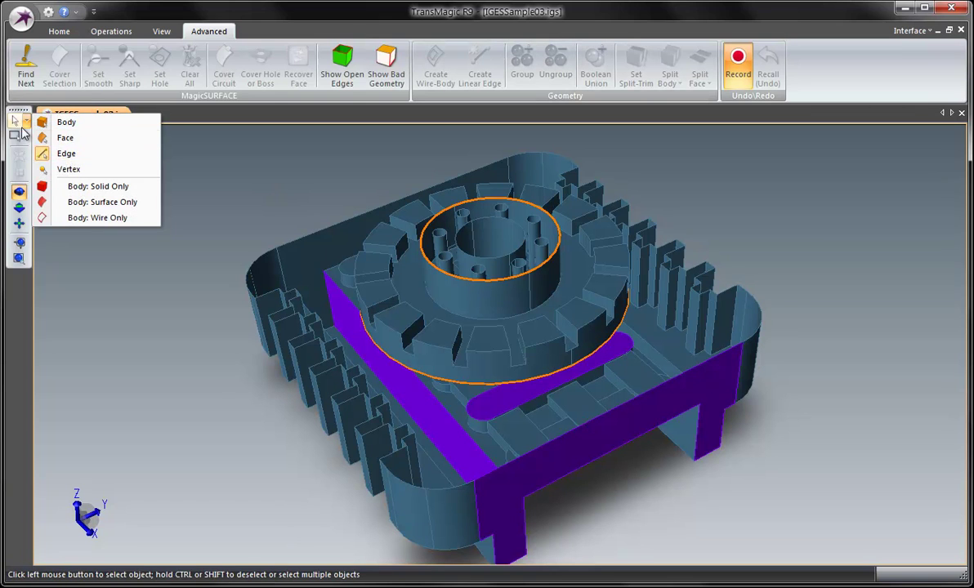
left_click(16, 126)
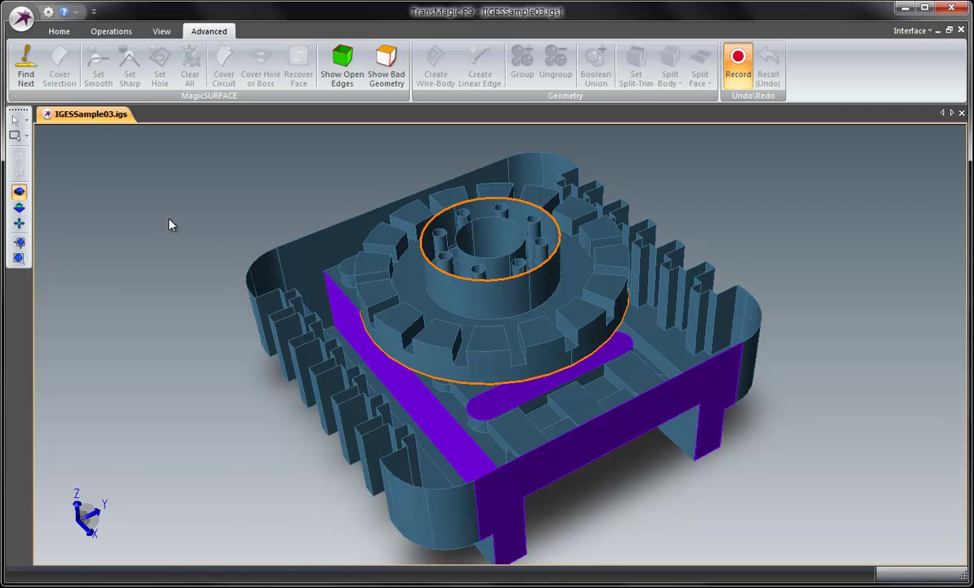
- Flag the large circular edge loop at the ring's base as a hole with Set Hole
left_click(15, 120)
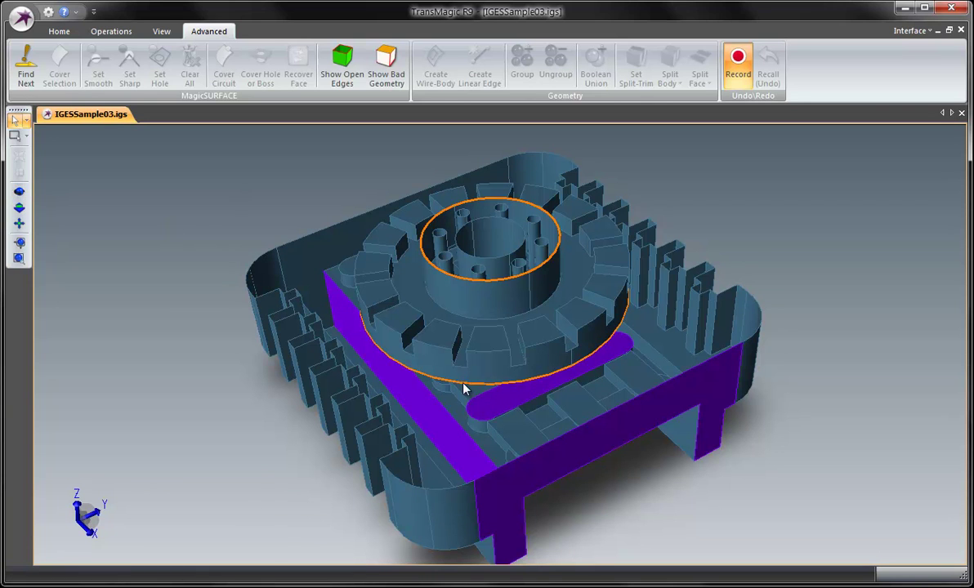
left_click(438, 361)
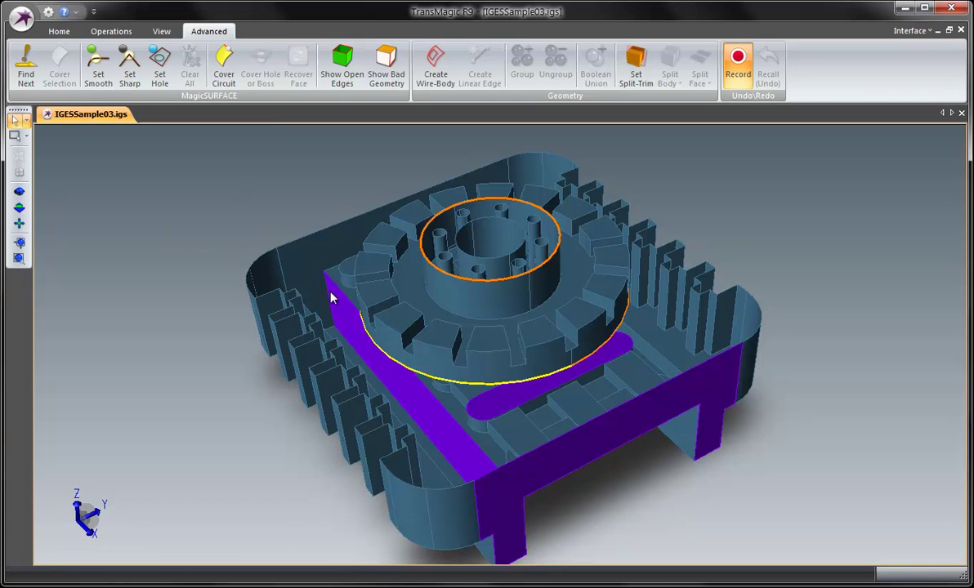
left_click(160, 72)
left_click(158, 73)
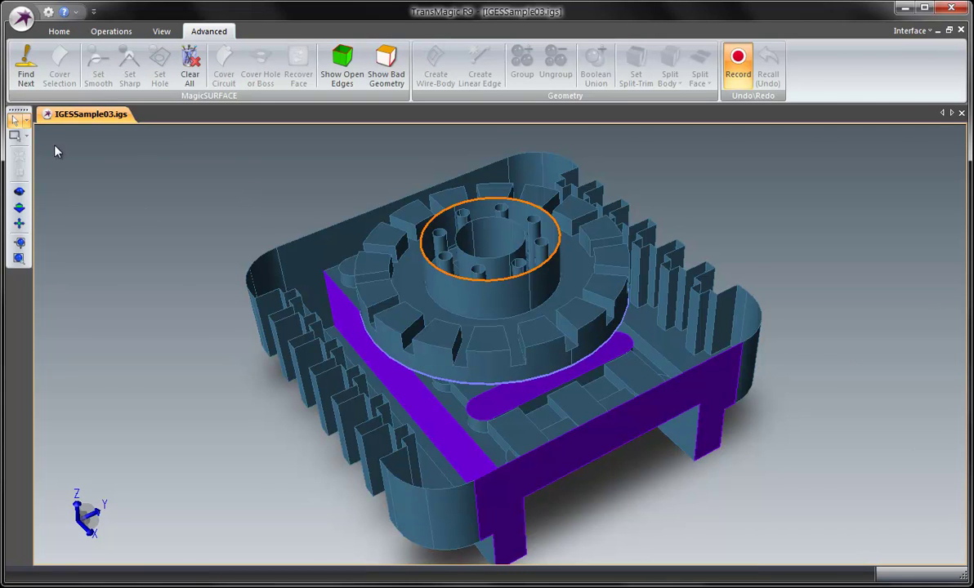
- Cover the part's open top boundary with a surface and orbit to inspect it
left_click(263, 262)
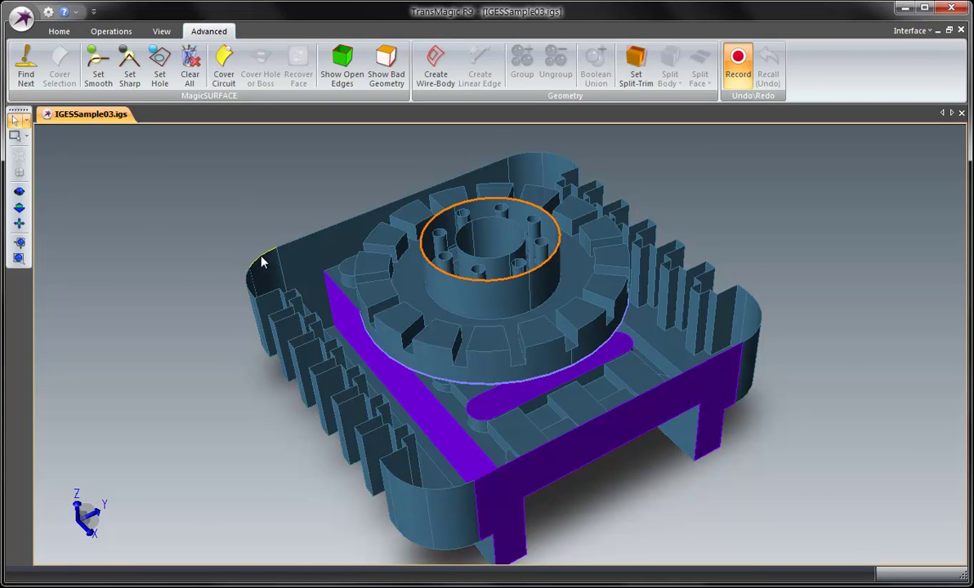
left_click(223, 67)
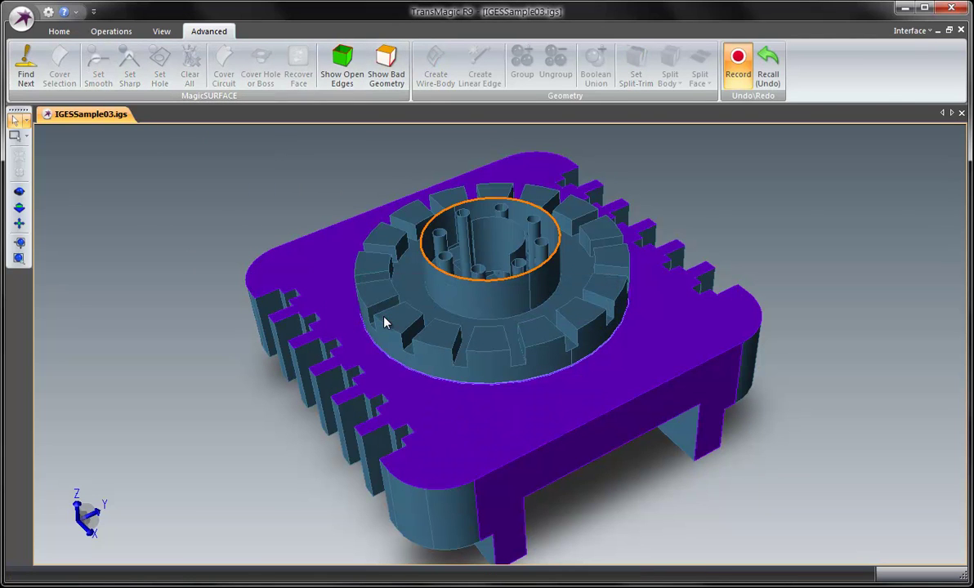
left_click(19, 192)
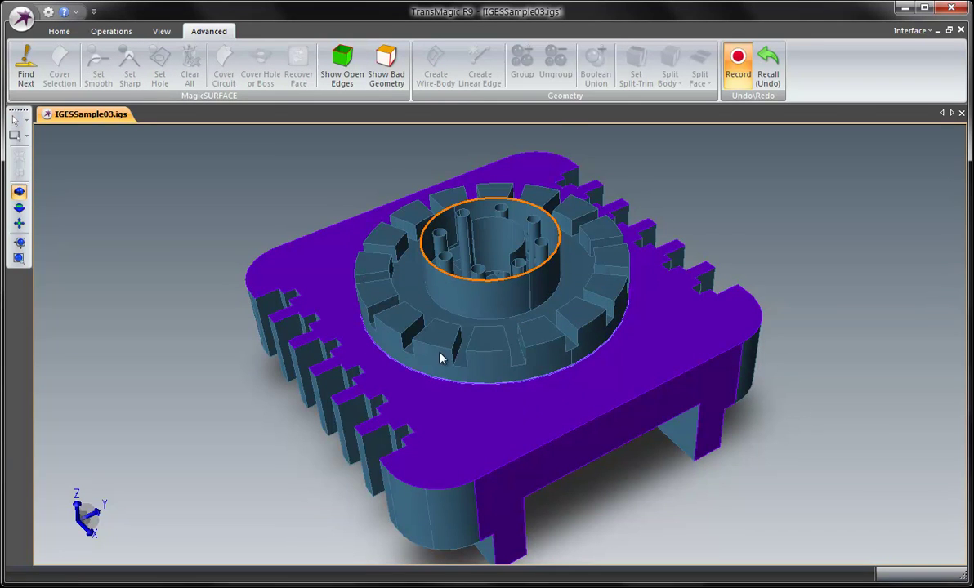
mouse_move(441, 359)
left_mouse_down()
mouse_move(446, 394)
mouse_move(433, 346)
left_mouse_up()
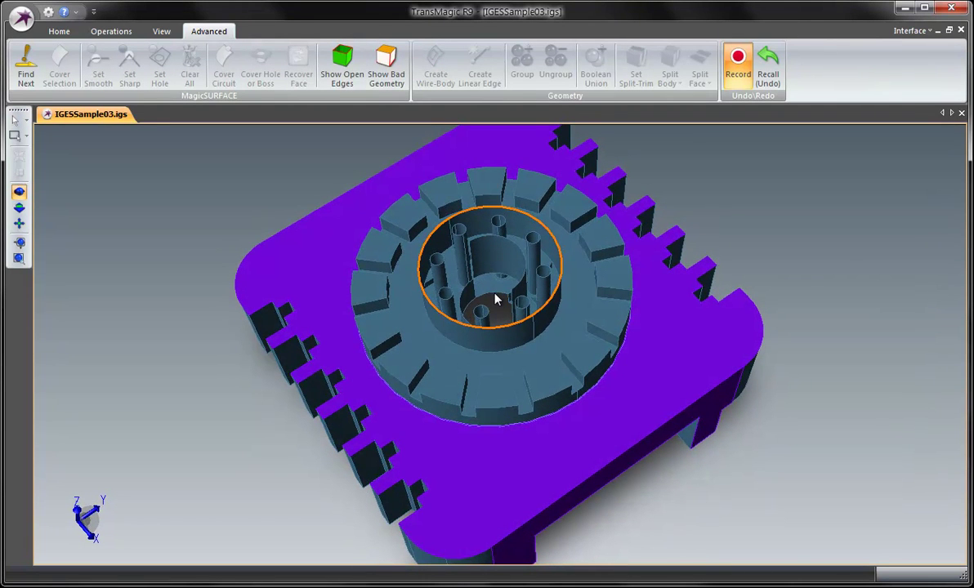
left_click_drag(478, 277, 498, 279)
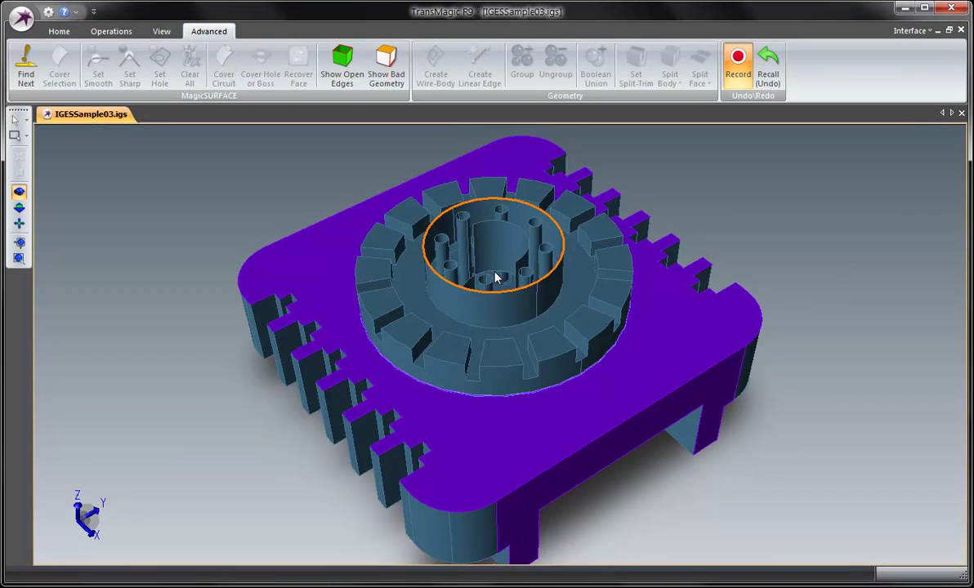
- Recall the top-face cover and set the selection filter to Face
left_click(771, 72)
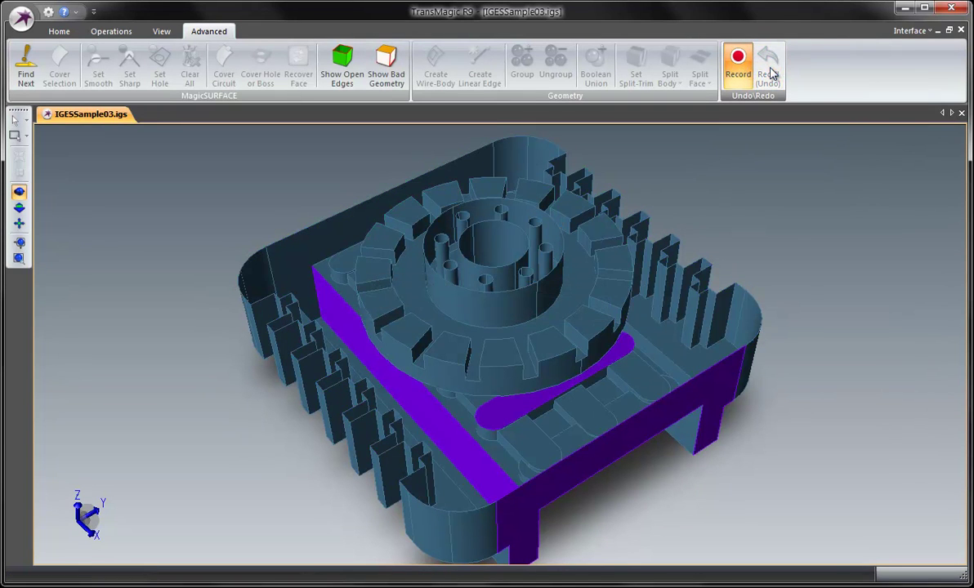
right_click(716, 192)
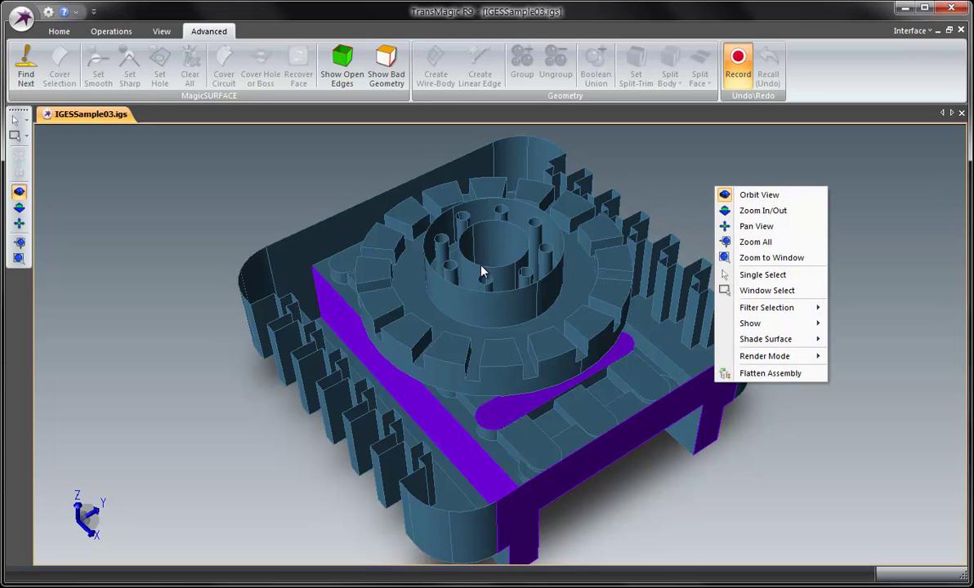
left_click(670, 158)
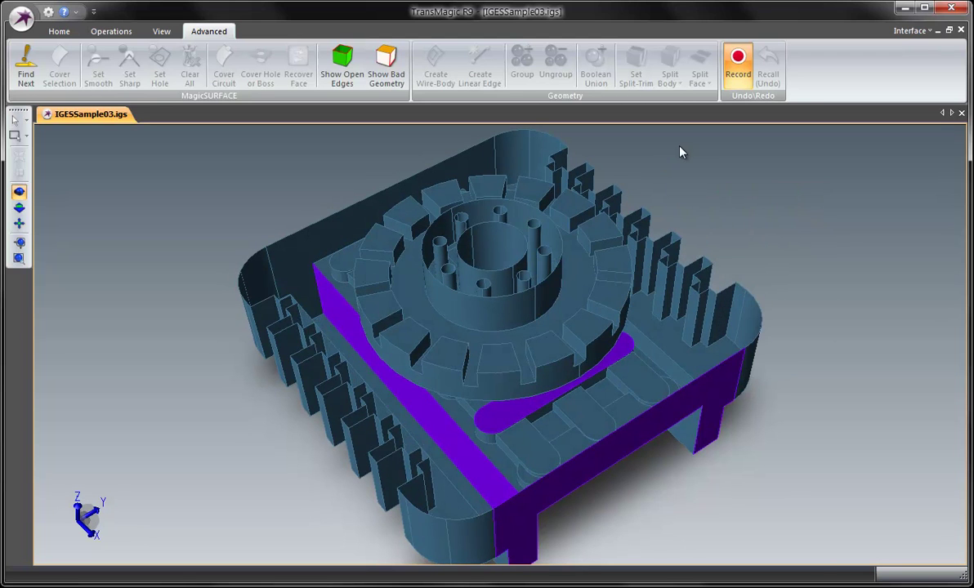
right_click(685, 159)
mouse_move(739, 282)
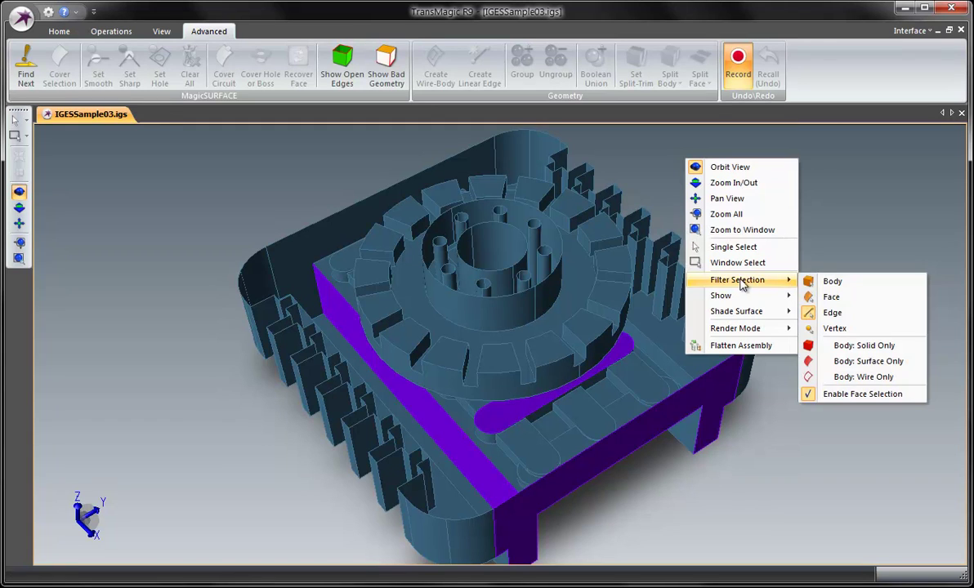
left_click(853, 304)
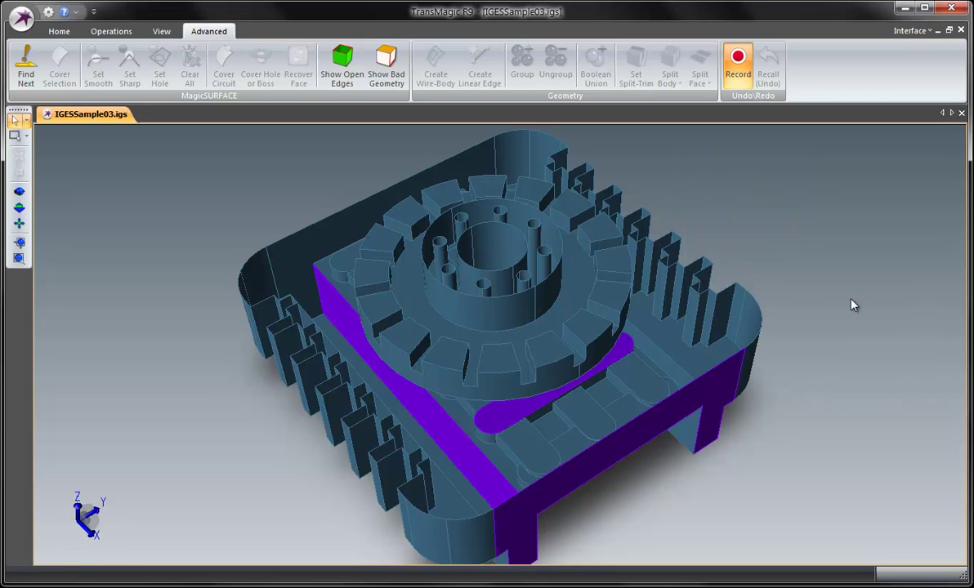
- Select the central bore's cylinder face and orbit to inspect it
right_click(735, 173)
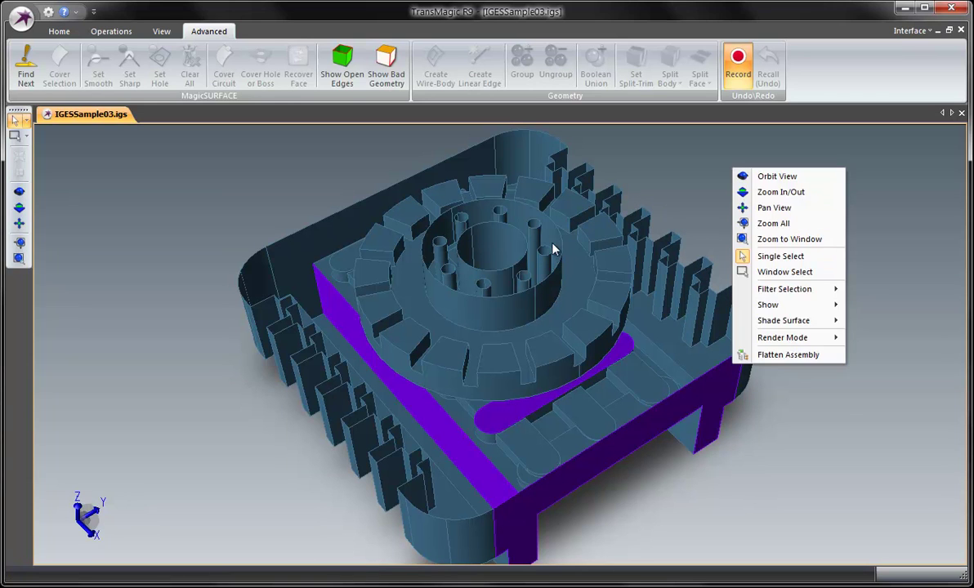
left_click(501, 247)
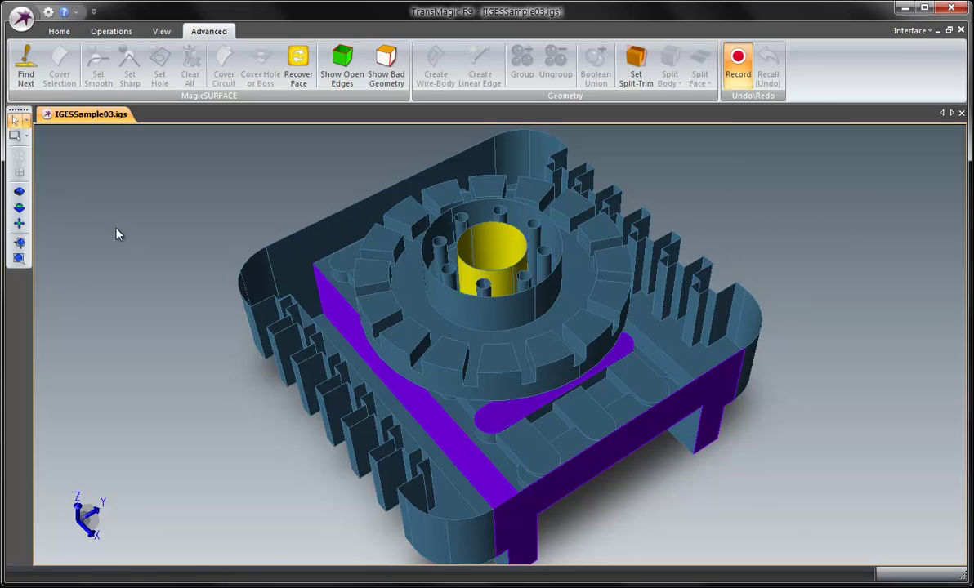
left_click(19, 191)
left_click_drag(384, 279, 478, 309)
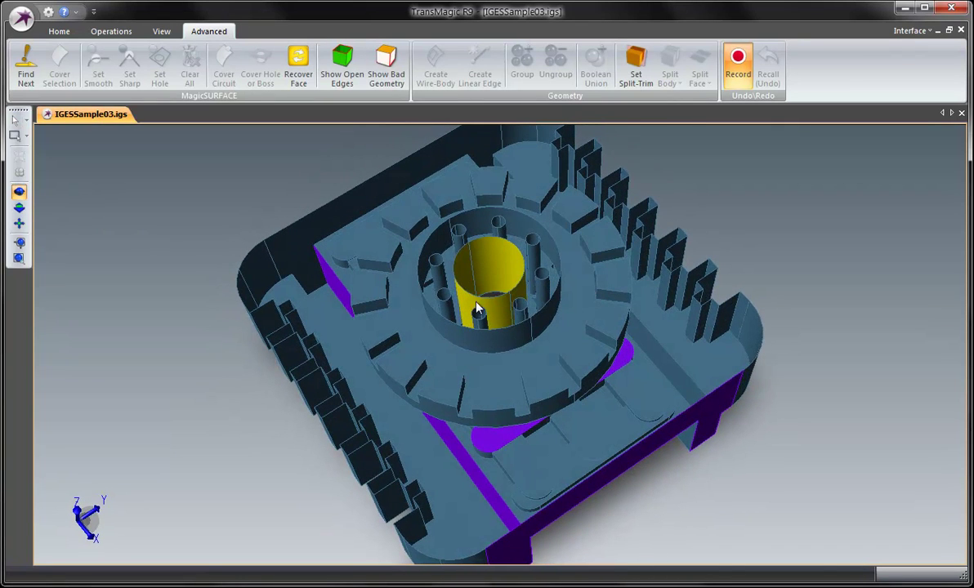
- Unhook the central bore's cylinder face from the body
right_click(483, 255)
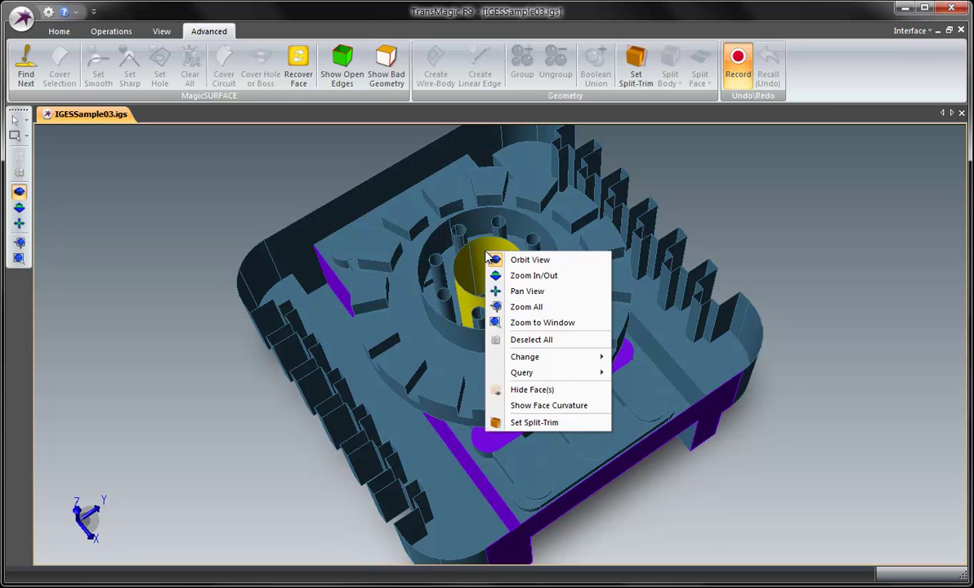
mouse_move(531, 363)
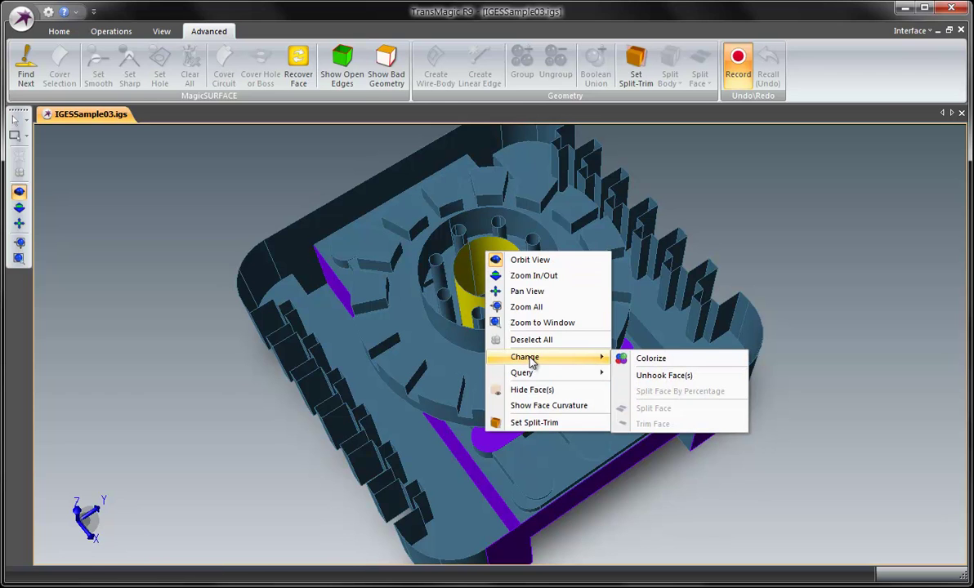
left_click(688, 378)
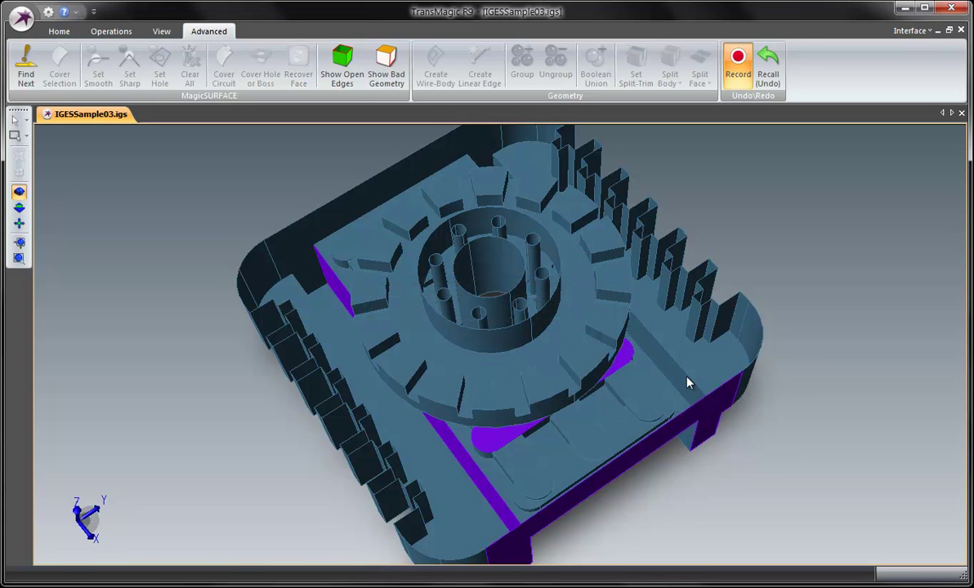
- Set the selection filter back to Body and orbit to a more frontal view
right_click(700, 174)
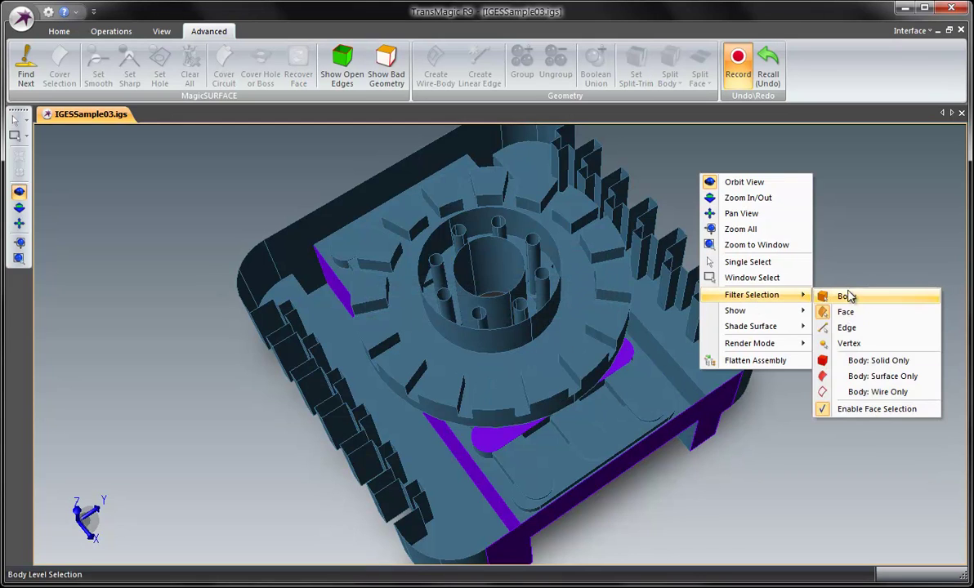
left_click(854, 304)
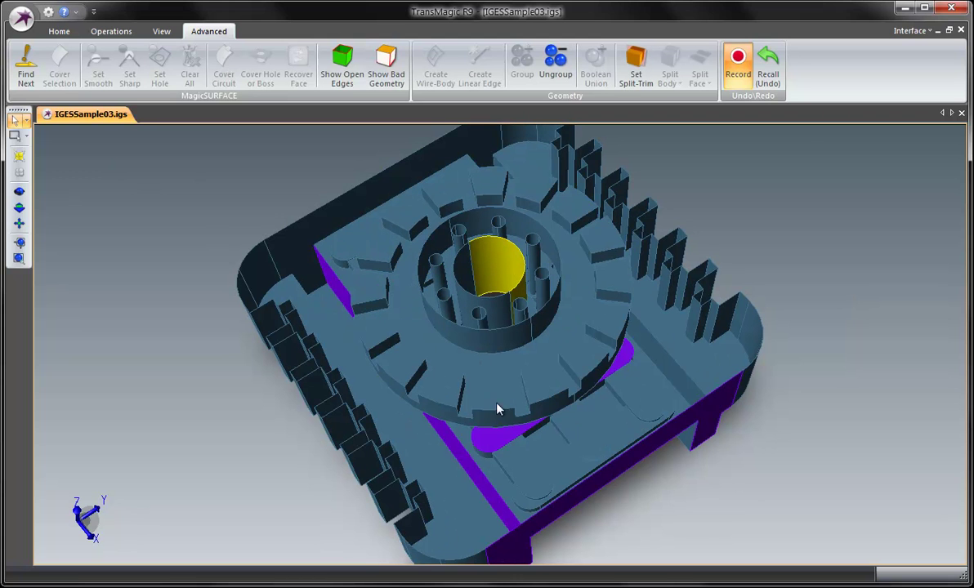
left_click(18, 191)
left_click_drag(343, 352, 458, 299)
- With the Edge filter, mark the ring's base circular edge as a hole again
left_click(24, 123)
left_click(68, 153)
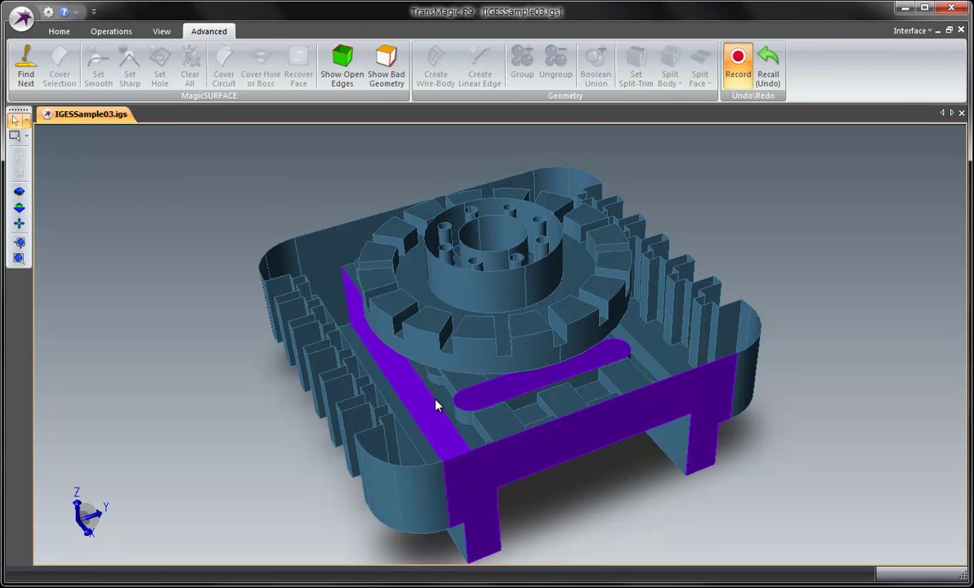
left_click(396, 357)
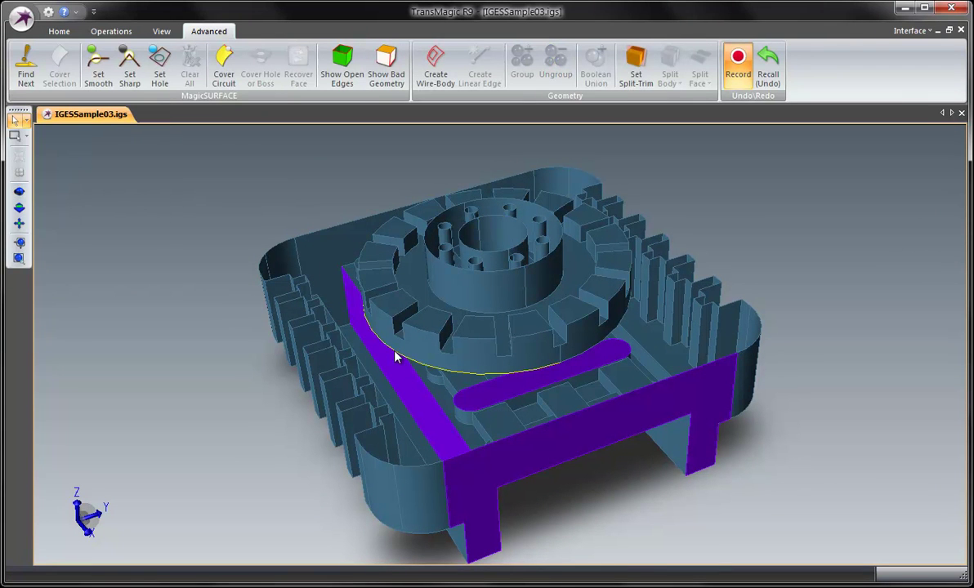
left_click(160, 73)
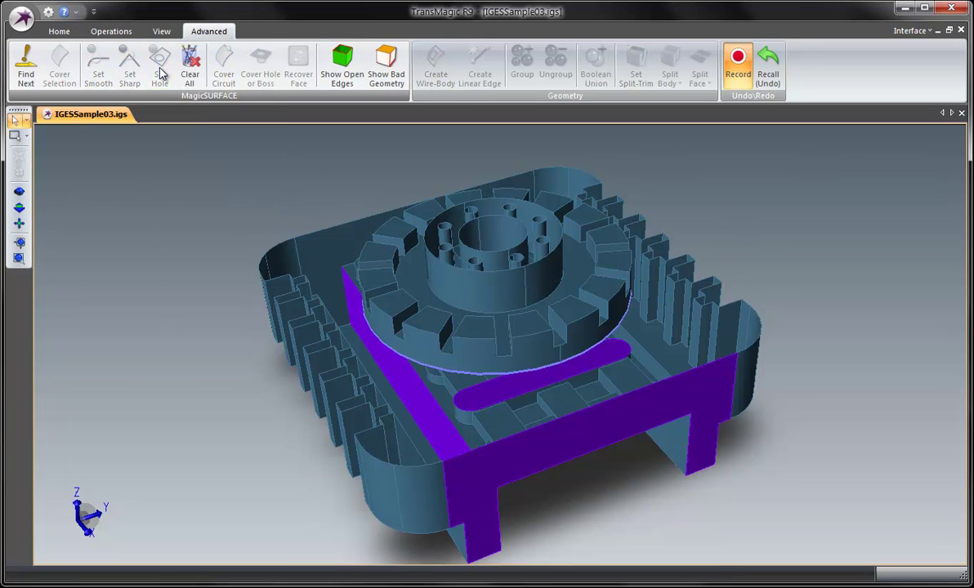
- Cover the top boundary with a new surface around the hub and orbit toward top-down
left_click(280, 251)
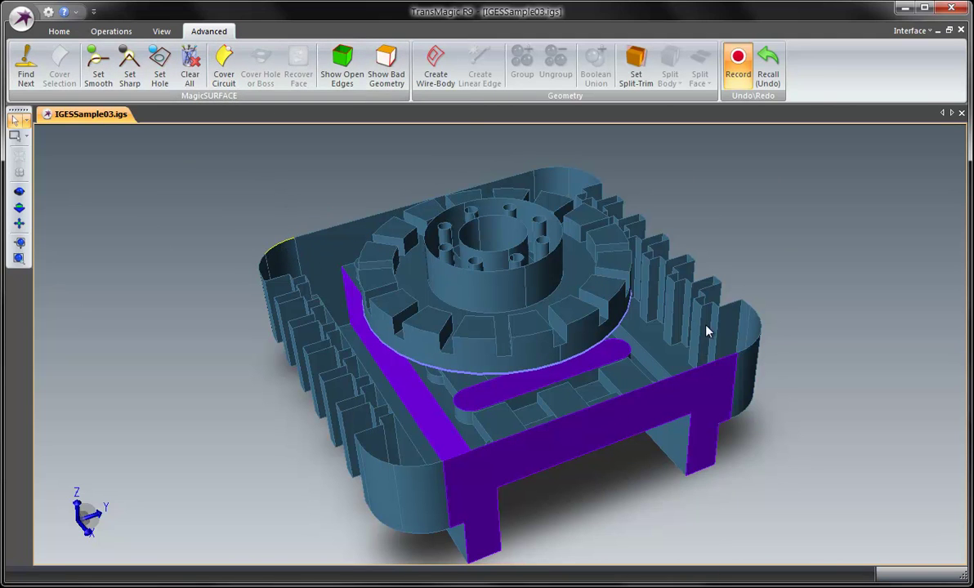
left_click(227, 75)
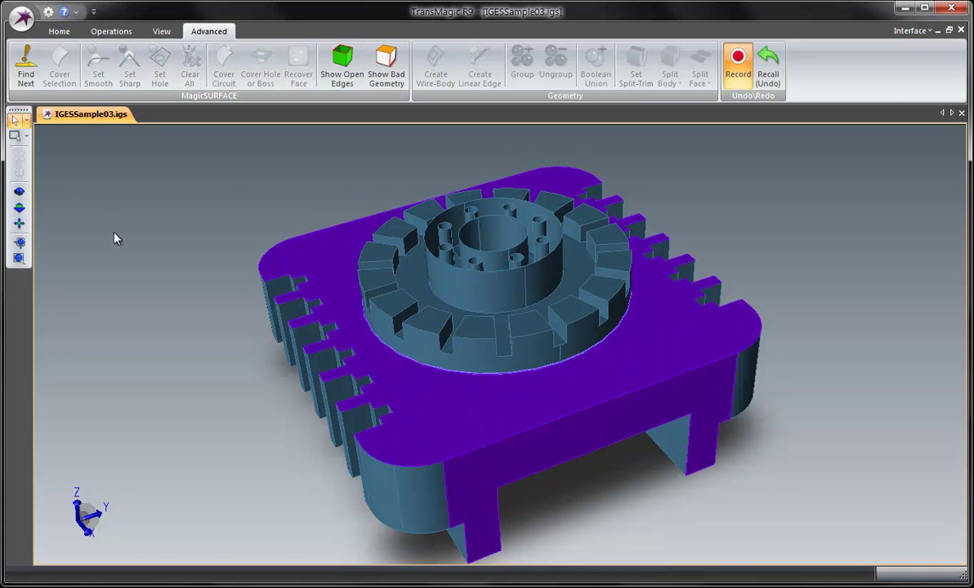
left_click(19, 191)
left_click_drag(342, 201, 415, 315)
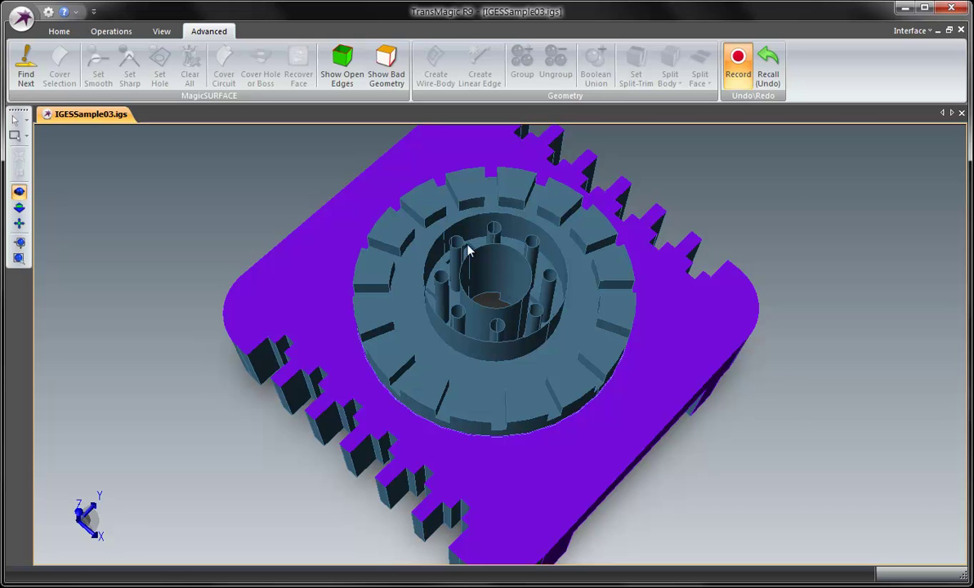
- Record a restore point of the model with its top covered
mouse_move(372, 301)
left_mouse_down()
mouse_move(389, 259)
mouse_move(387, 309)
left_mouse_up()
left_click(739, 72)
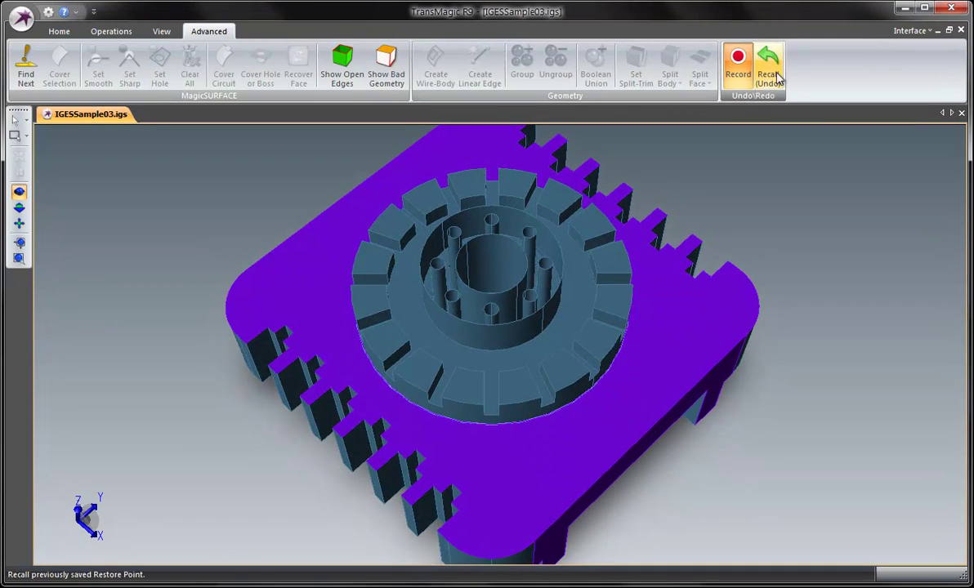
left_click_drag(550, 276, 514, 257)
- Change the selection filter from the context menu and pick the inner bore edge
right_click(202, 174)
mouse_move(300, 299)
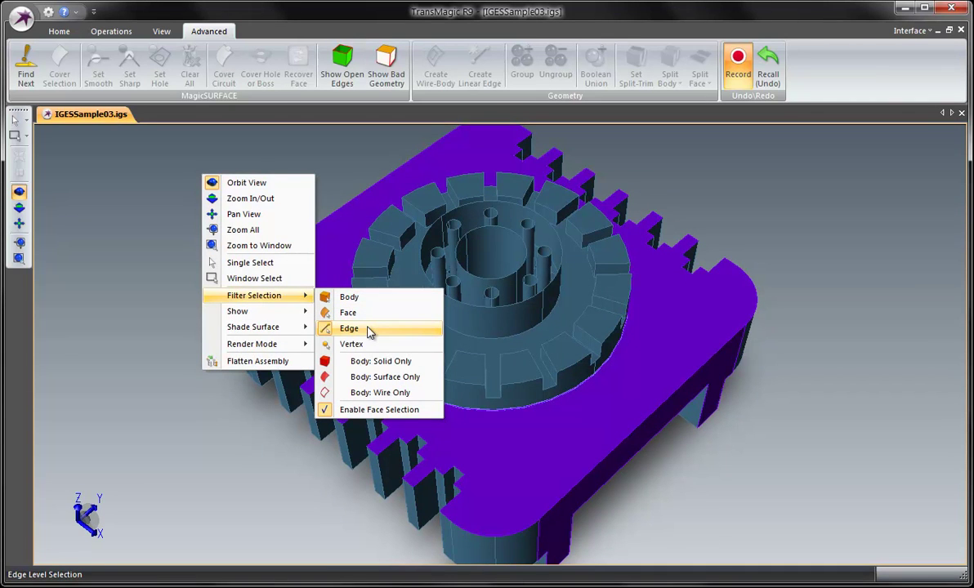
left_click(237, 262)
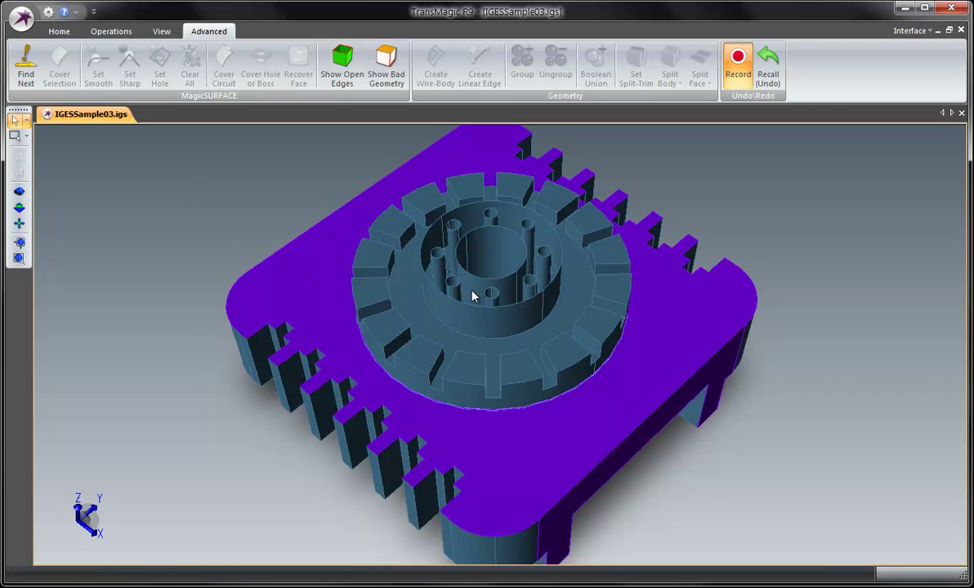
left_click(537, 458)
left_click(496, 278)
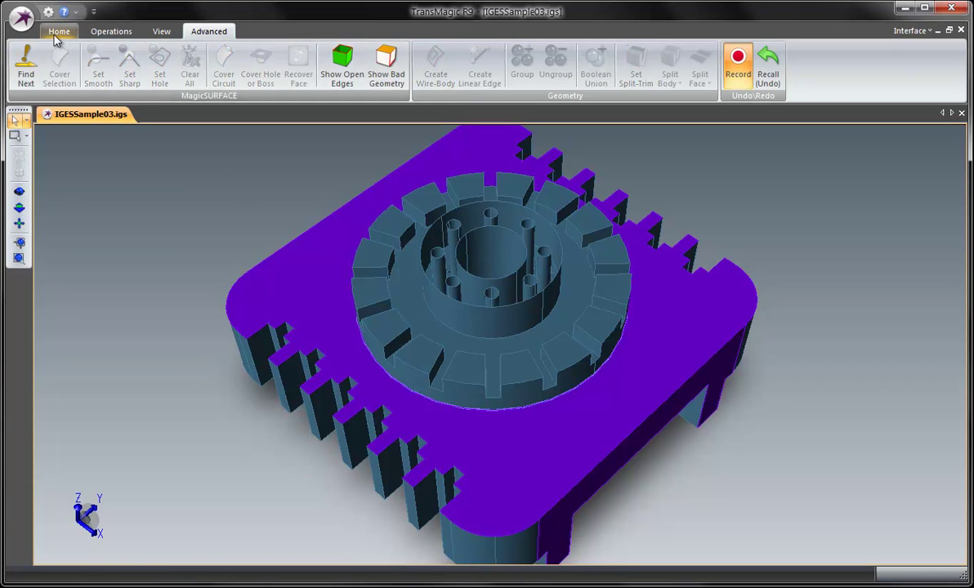
left_click(58, 31)
- Select the entire body at Body level and run Lite Repair, exposing 20 open edges
left_click(26, 120)
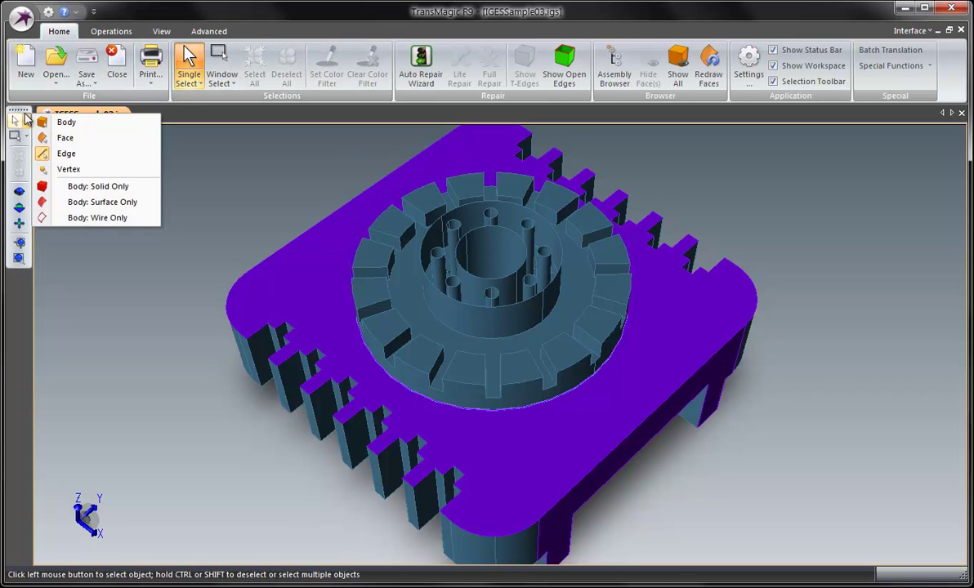
left_click(69, 122)
left_click(256, 70)
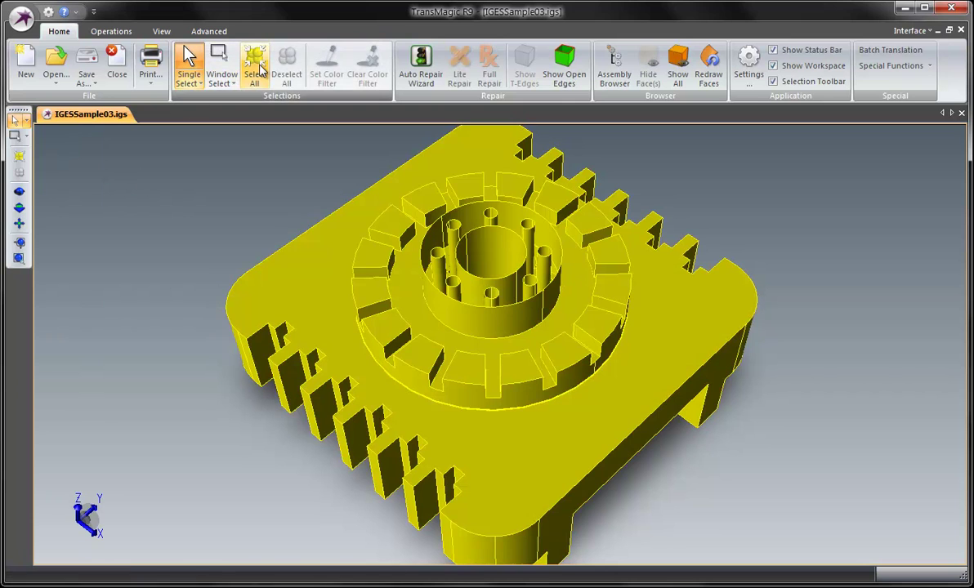
left_click(461, 70)
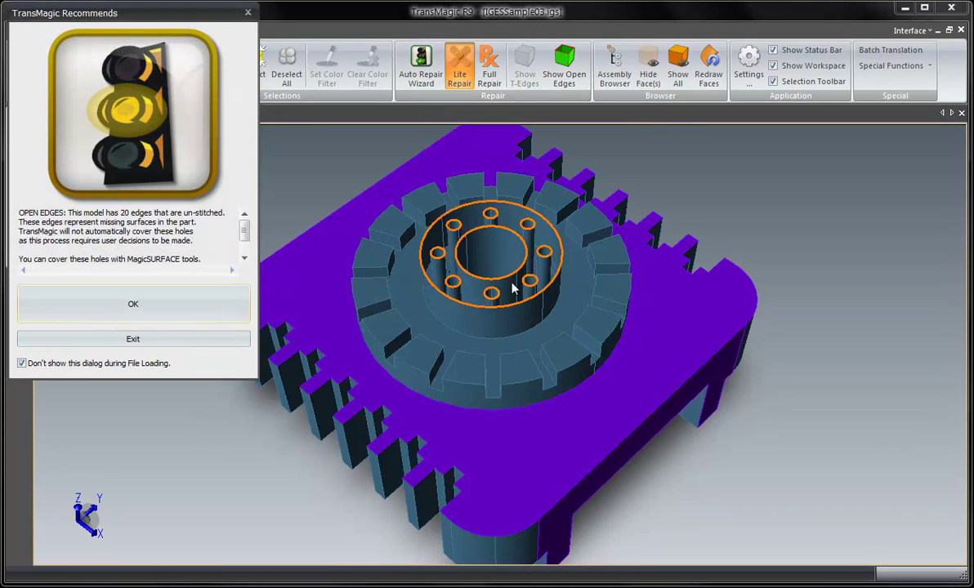
left_click(134, 339)
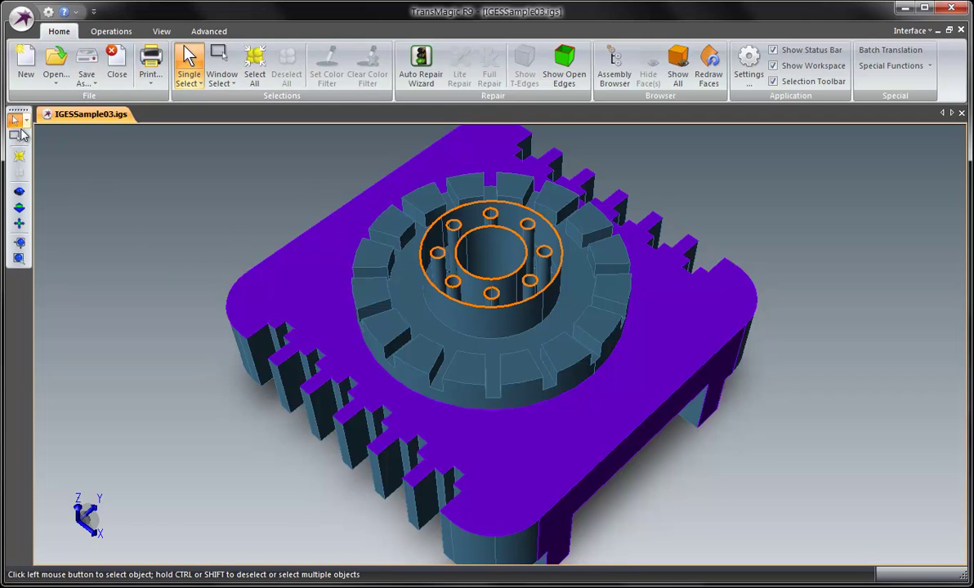
- Zoom in on the orange open edges around the eight pin holes, center bore and ring
left_click(26, 121)
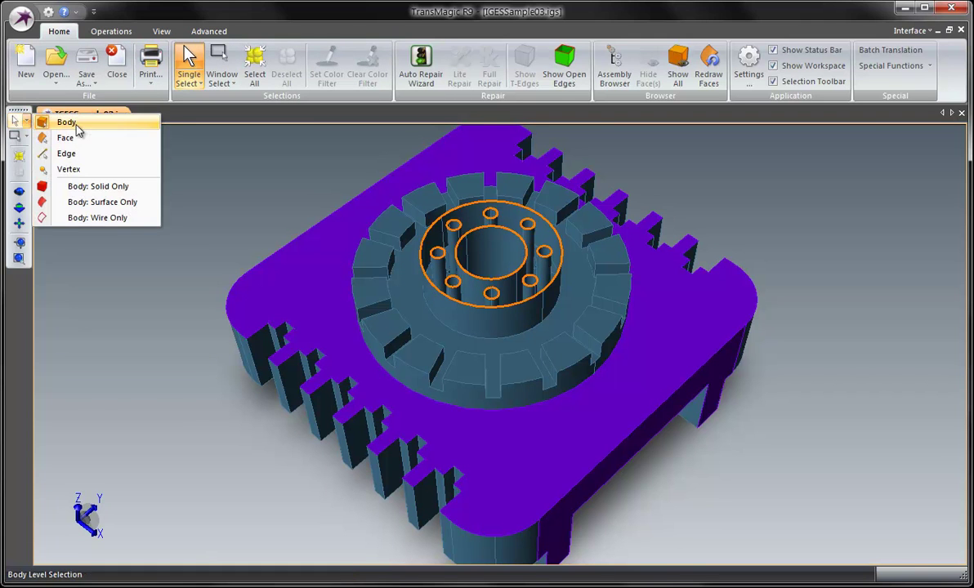
left_click(350, 304)
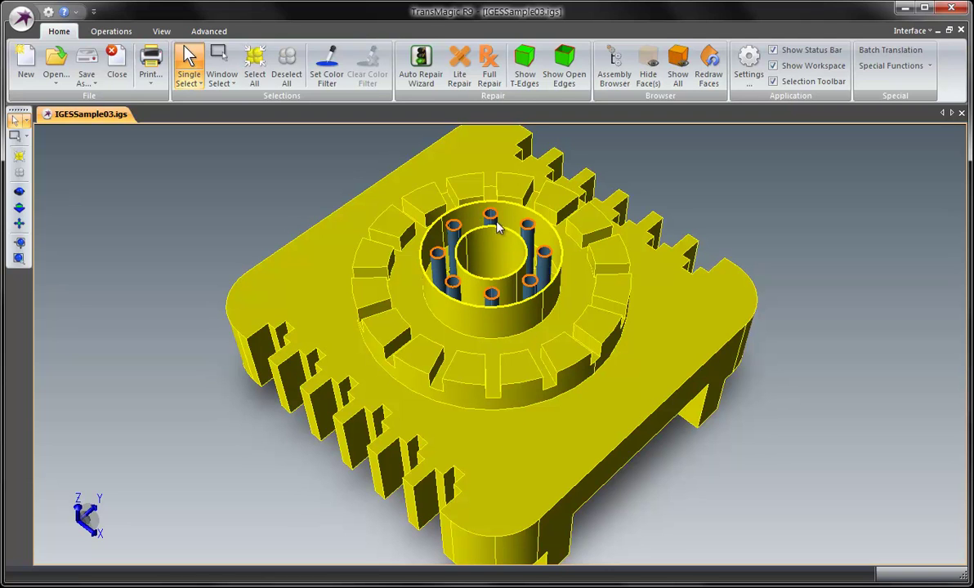
left_click(248, 214)
left_click(18, 258)
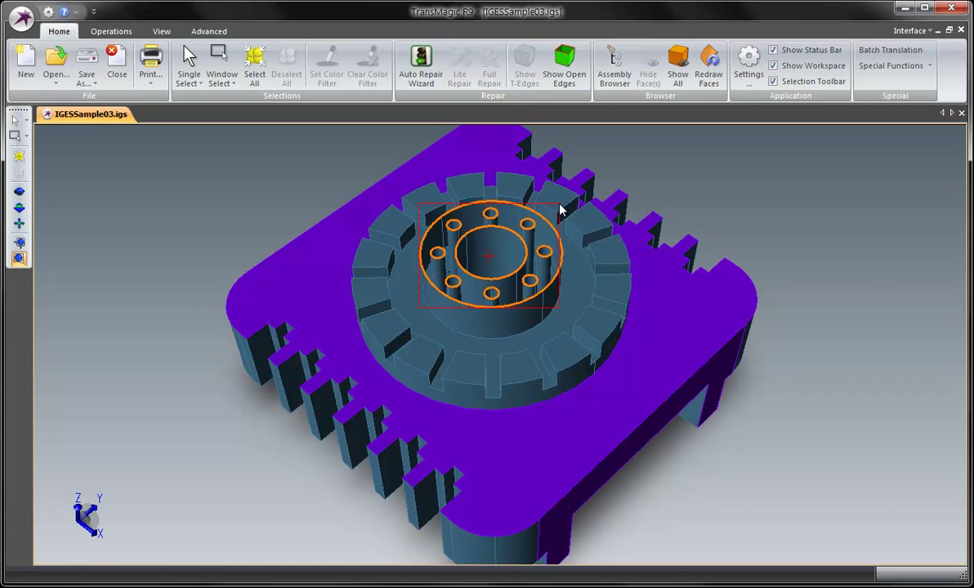
scroll(560, 210, "up", 4)
scroll(620, 278, "up", 4)
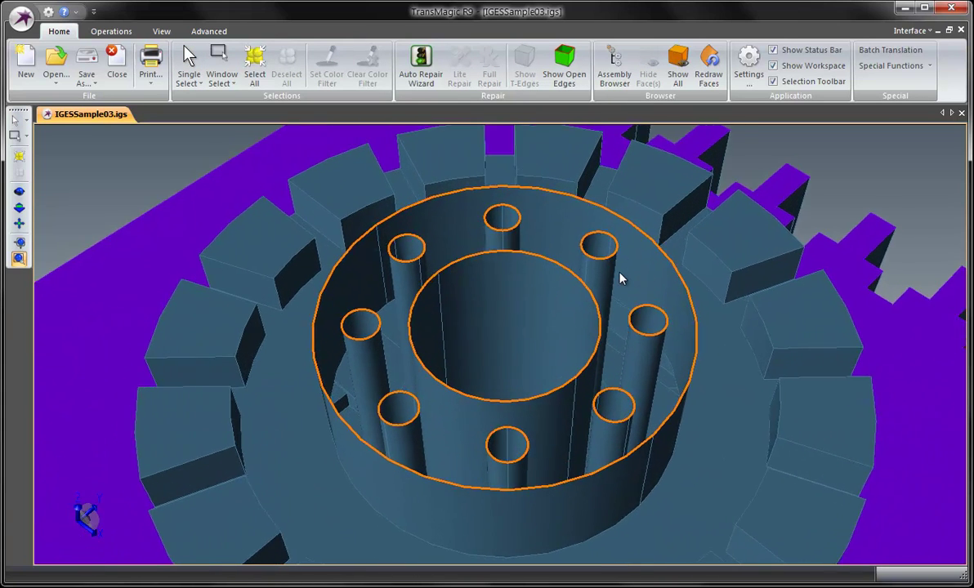
left_click(190, 81)
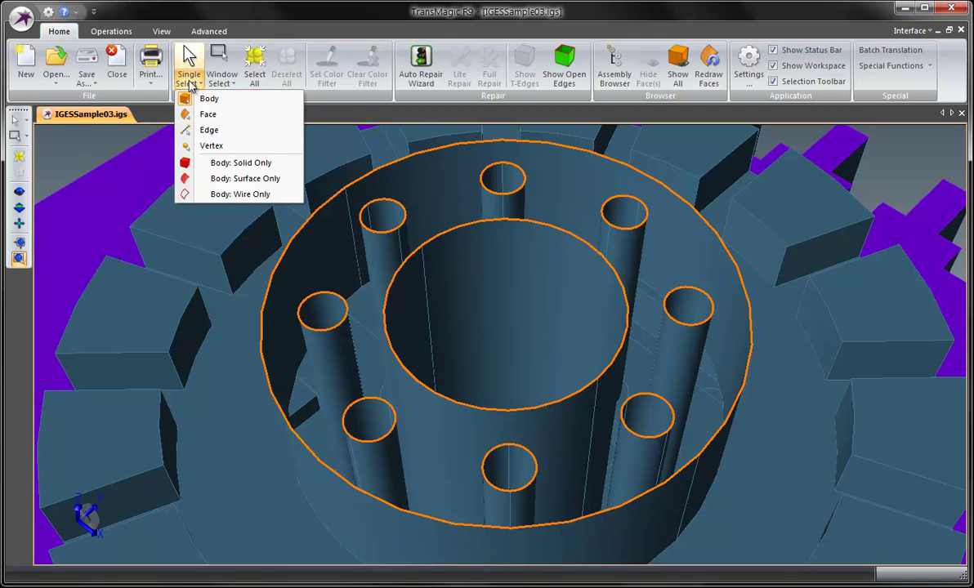
- Pick the open edges of five small holes and switch to translucent wireframe display
left_click(210, 130)
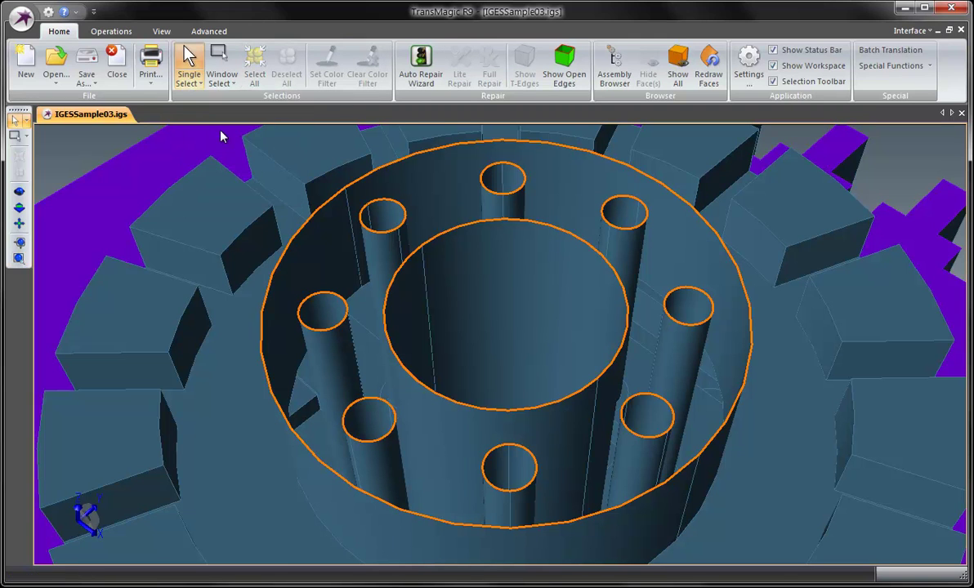
left_click(377, 447)
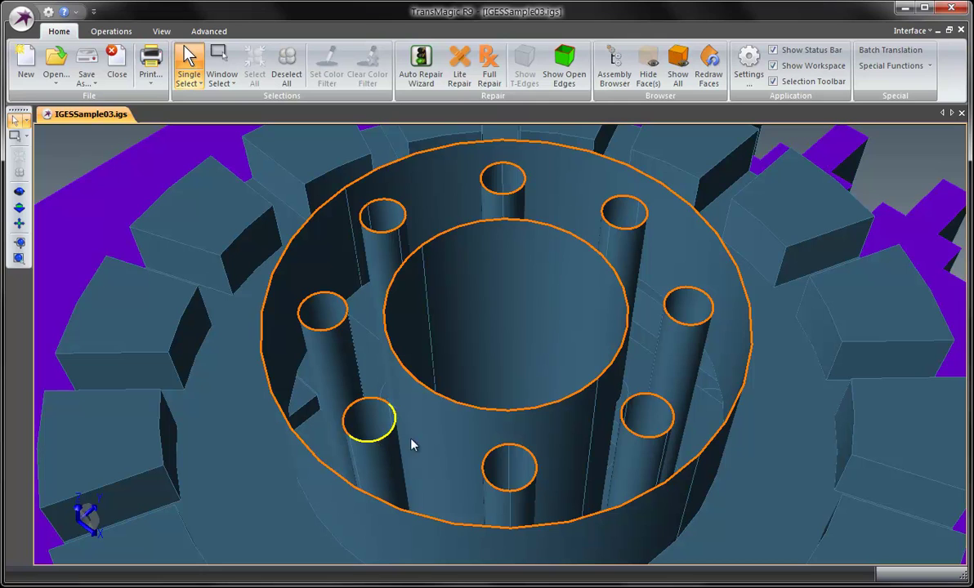
left_click(528, 455)
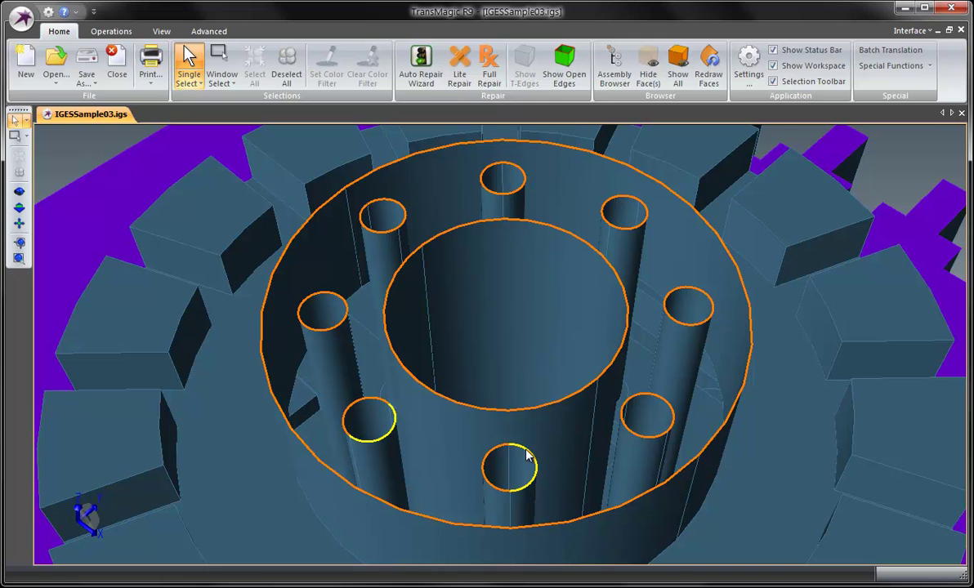
left_click(663, 406)
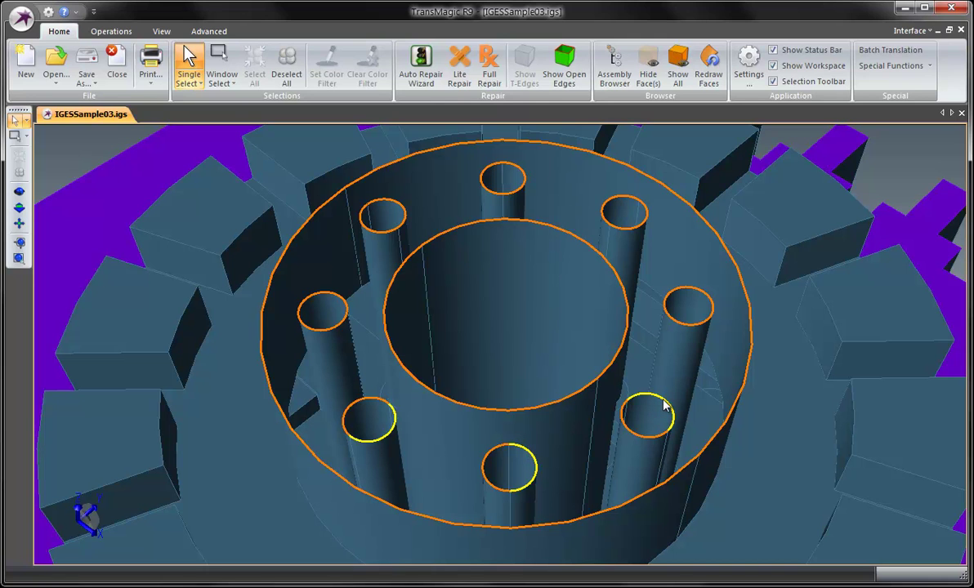
left_click(691, 295)
left_click(621, 202)
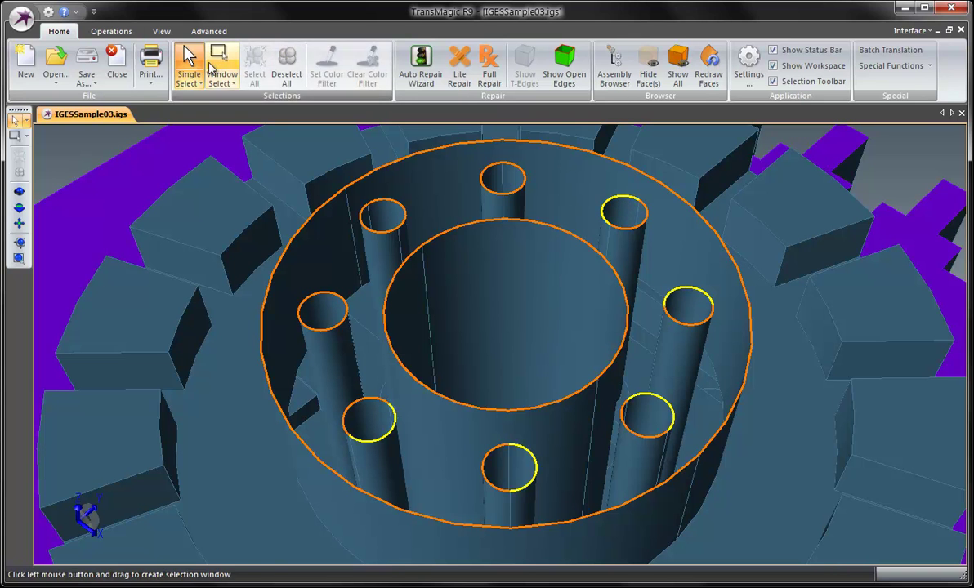
left_click(161, 31)
left_click(548, 56)
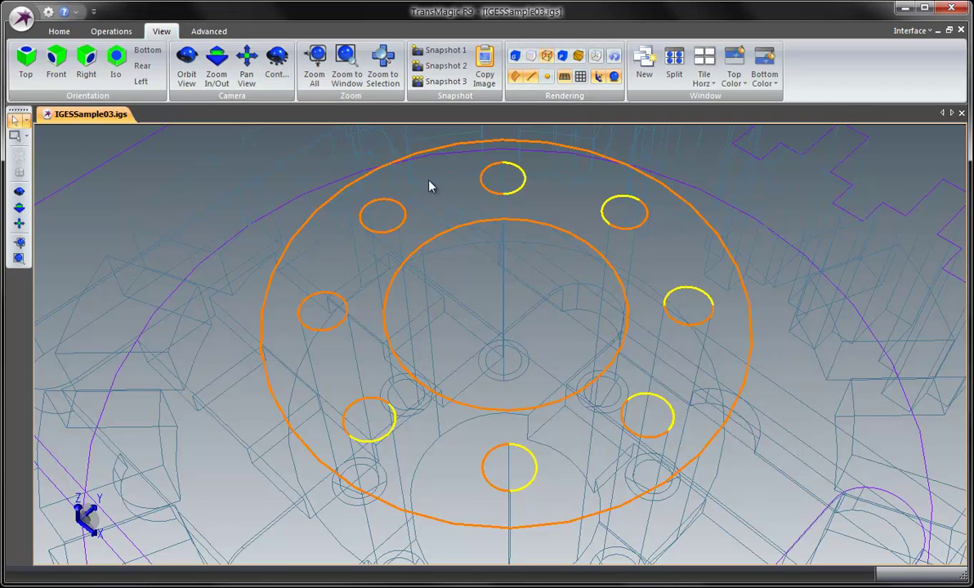
- Add the top and left hole edges and the center bore edge to the selection
left_click(406, 222)
left_click(304, 307)
left_click(438, 239)
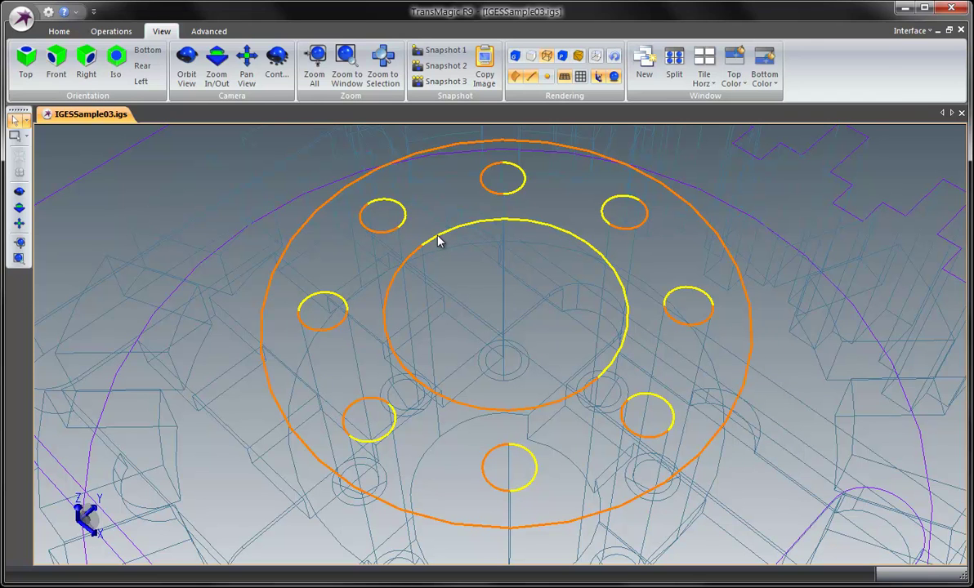
- Mark the selected hole and bore edges as holes and return to Gouraud shaded display
left_click(213, 34)
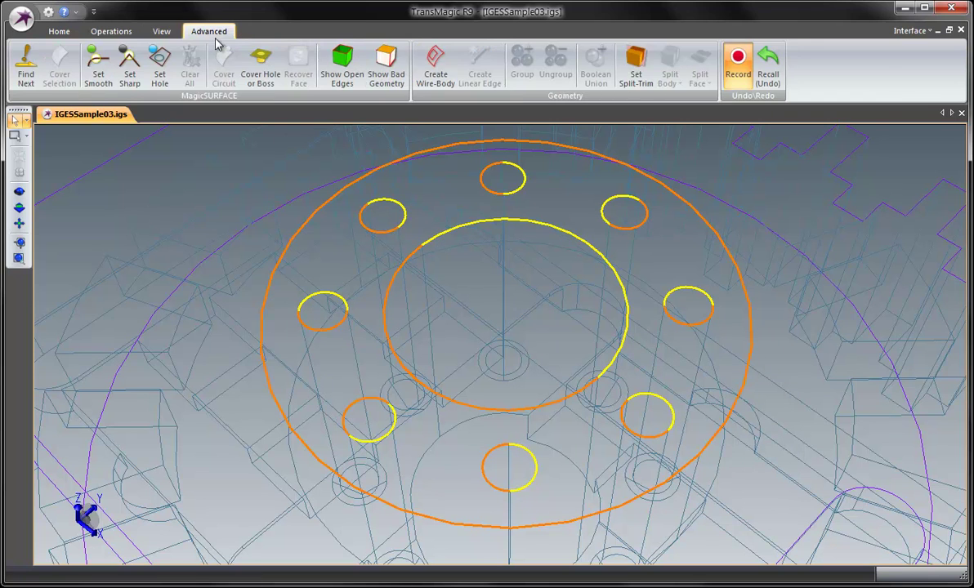
left_click(159, 61)
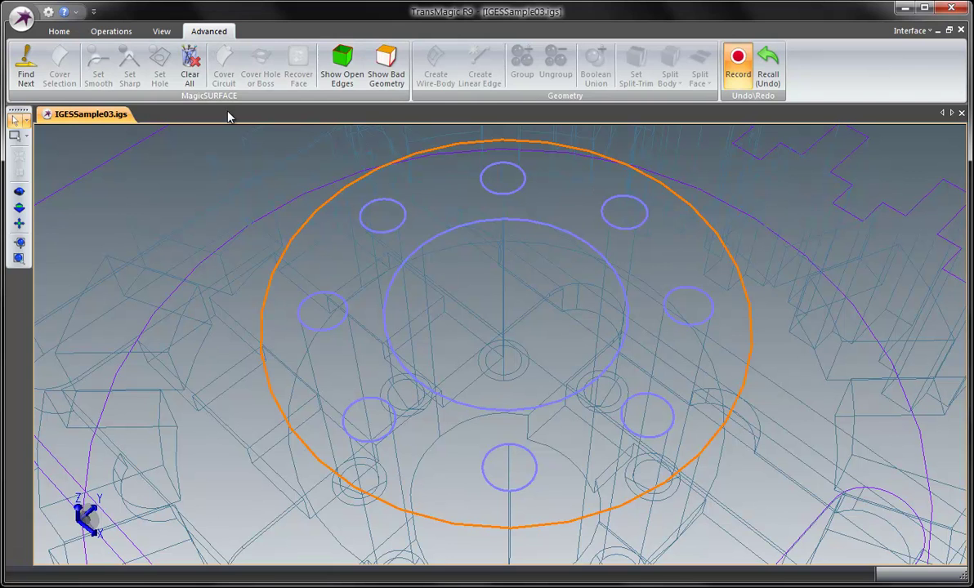
left_click(161, 31)
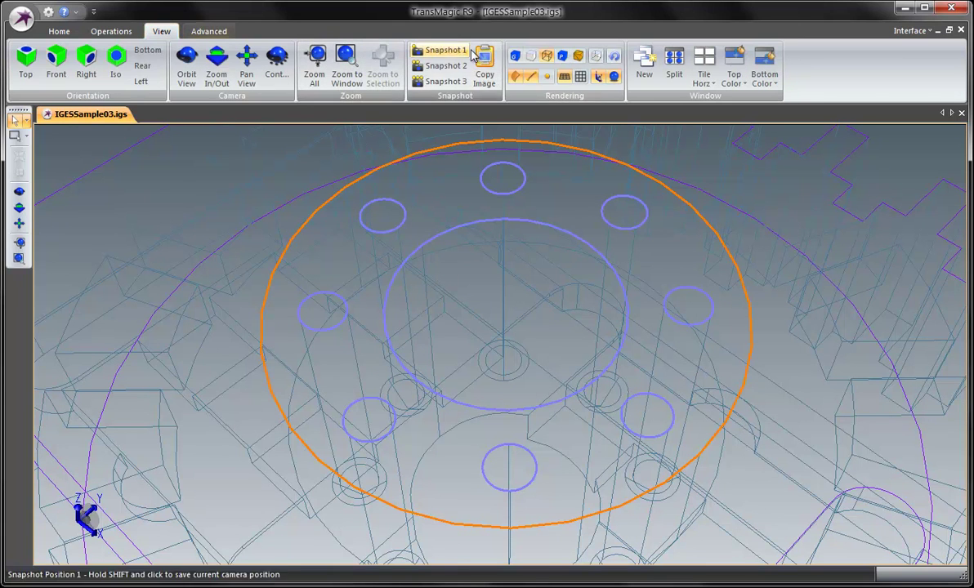
left_click(516, 56)
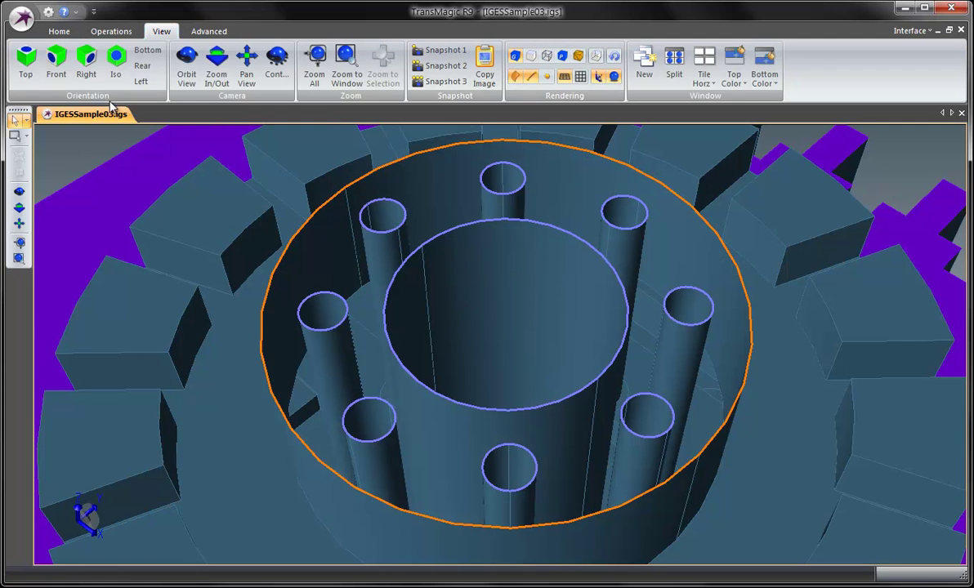
left_click(207, 32)
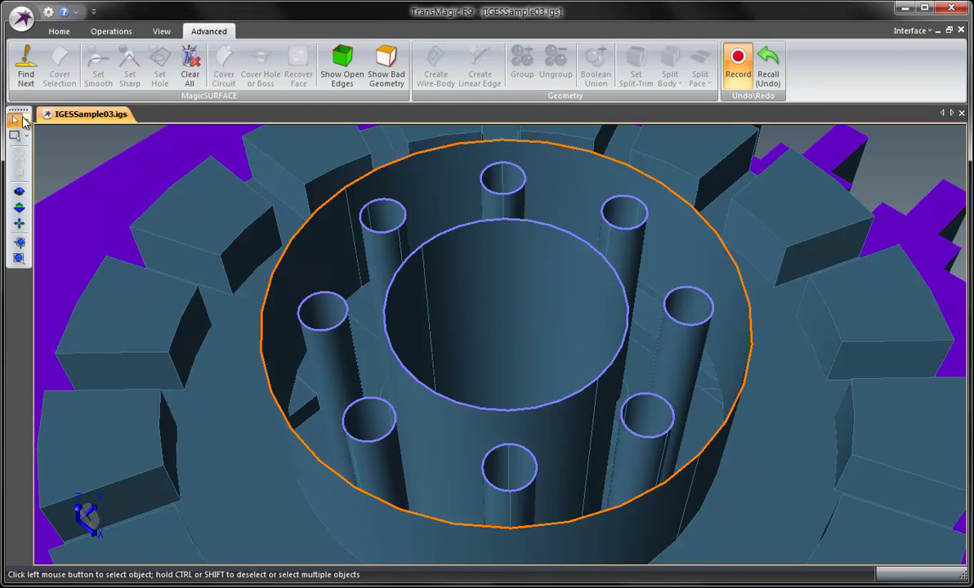
- Cover the outer rim's open edge with a new top face, leaving bore and pin holes open
left_click(26, 121)
left_click(72, 154)
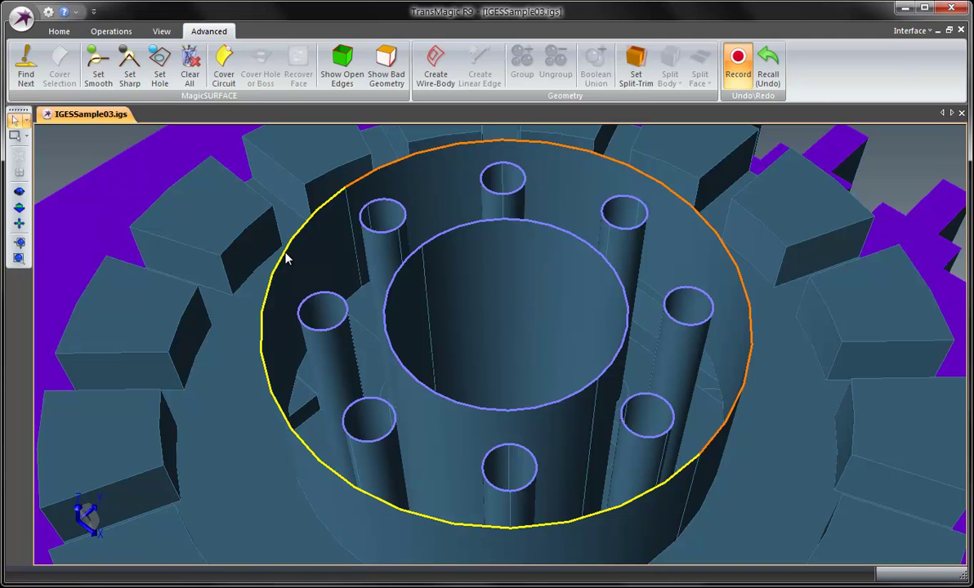
left_click(275, 211)
left_click(224, 66)
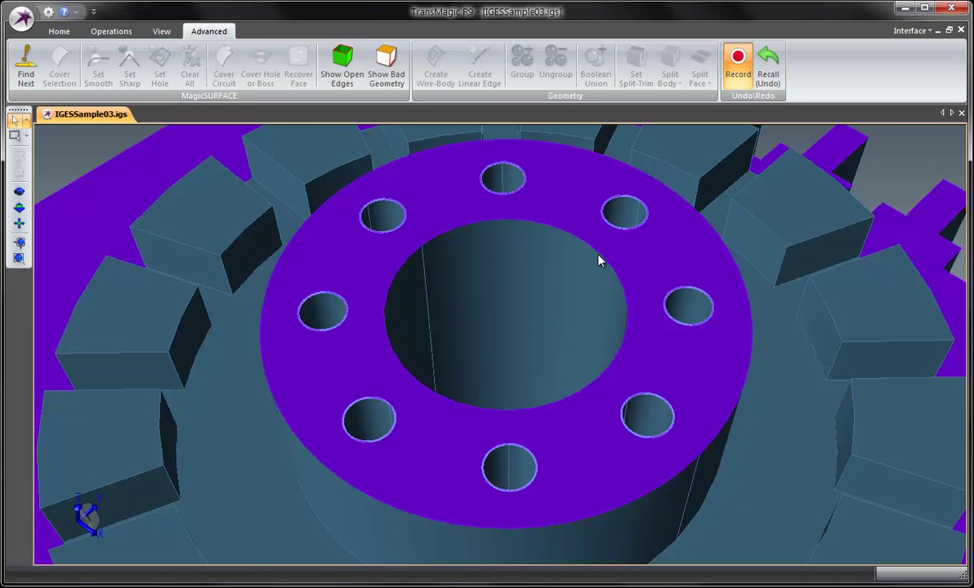
scroll(511, 335, "down", 5)
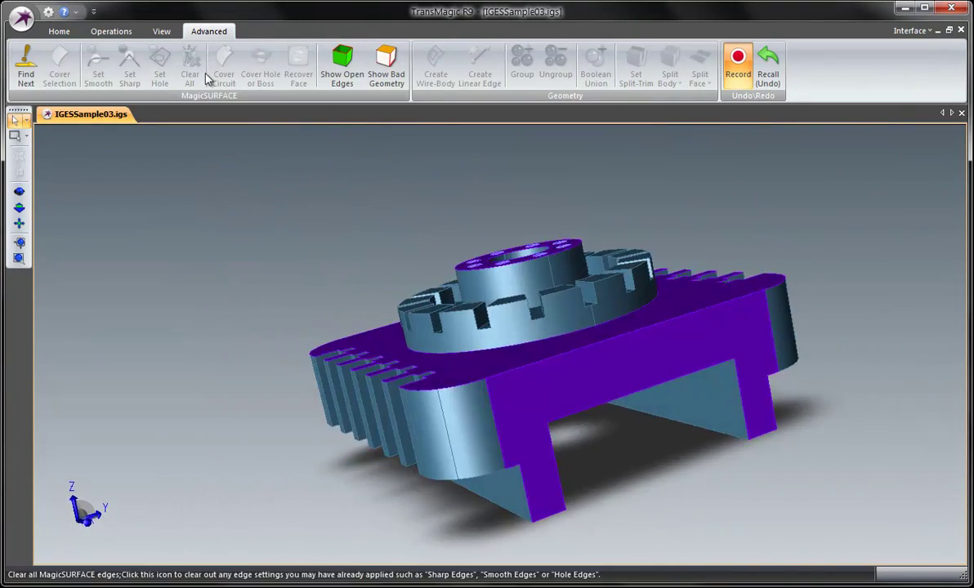
- Snap to isometric view and apply the recommended Lite Repair, which reports no geometry errors
left_click(161, 31)
left_click(116, 61)
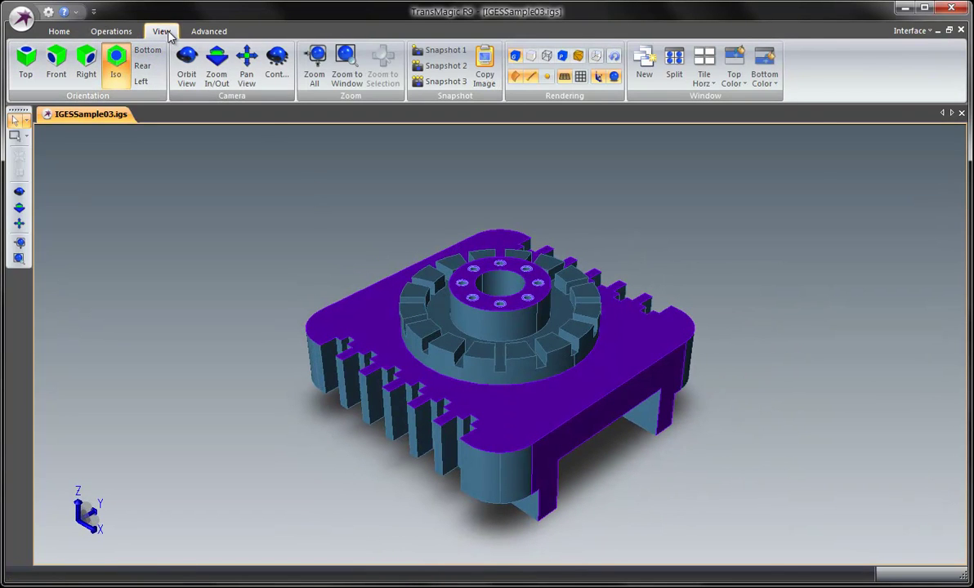
left_click(59, 32)
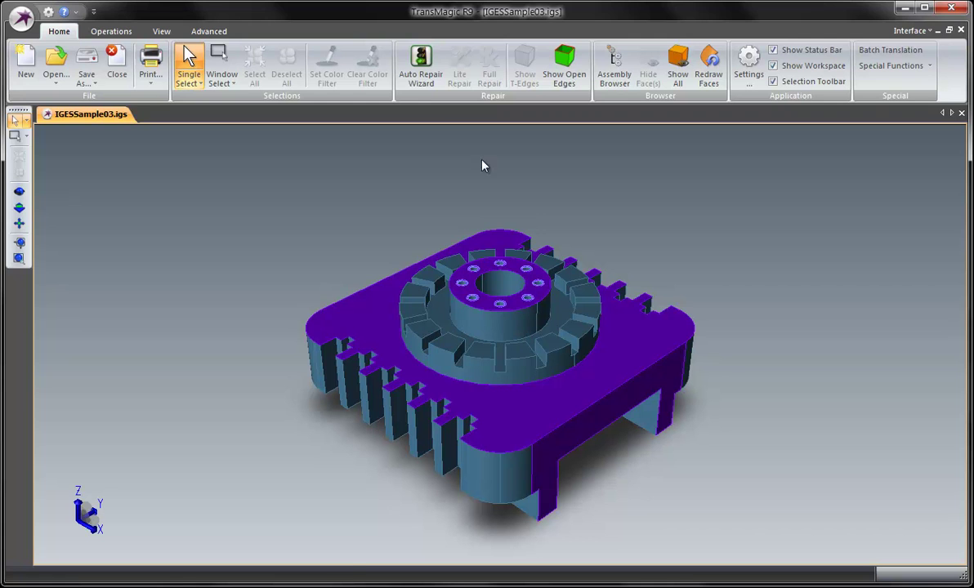
left_click(422, 65)
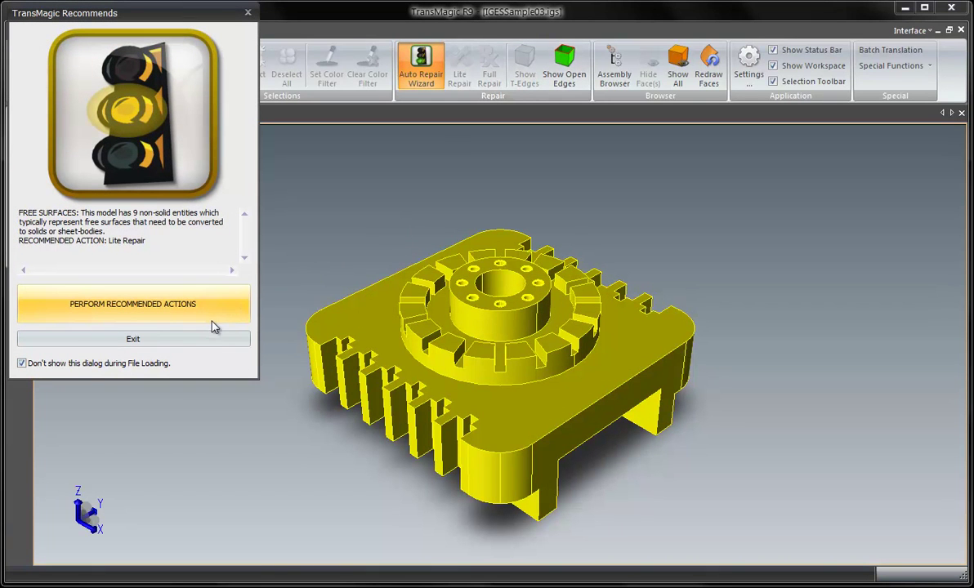
left_click(169, 311)
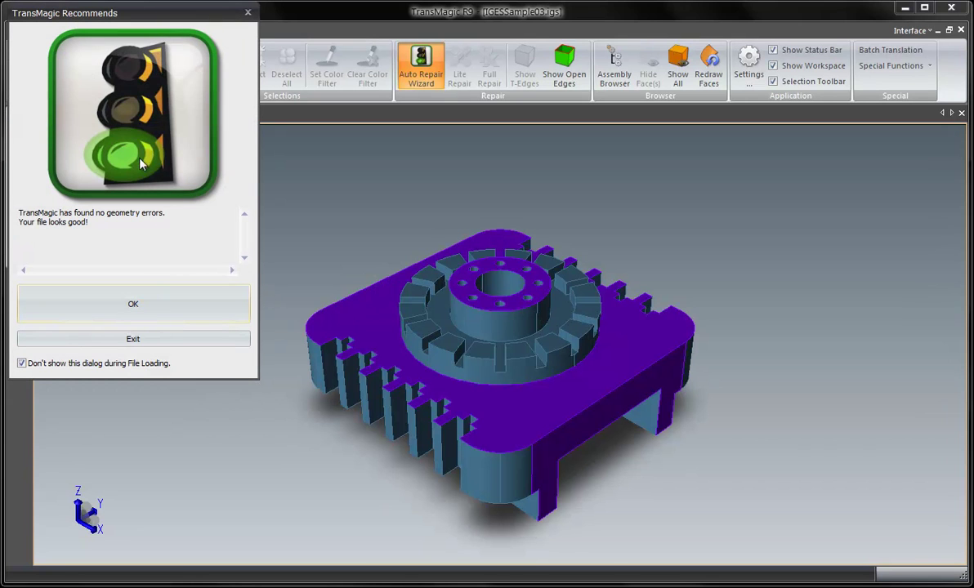
left_click(157, 309)
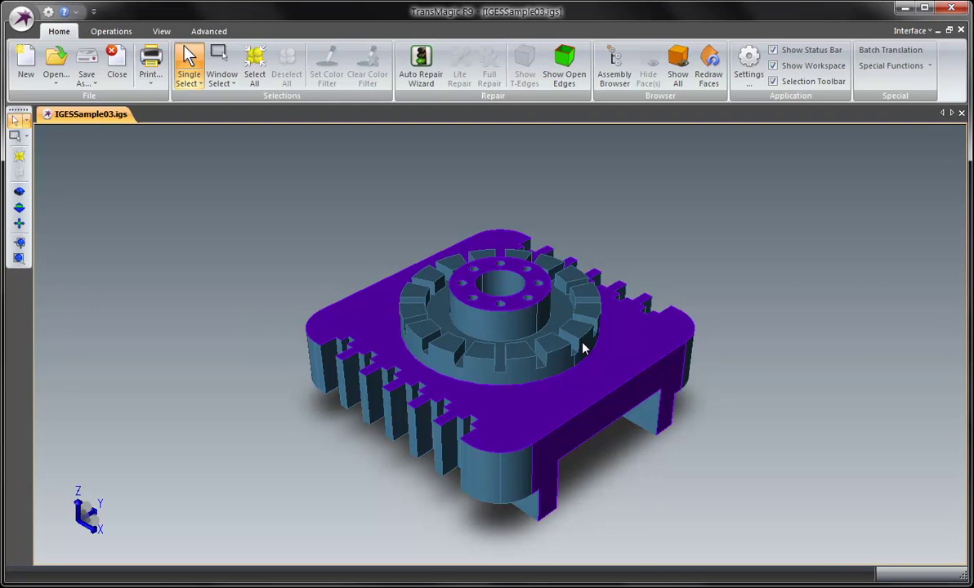
middle_click_drag(583, 342, 582, 350)
scroll(583, 350, "up", 4)
scroll(516, 300, "up", 3)
scroll(503, 270, "down", 3)
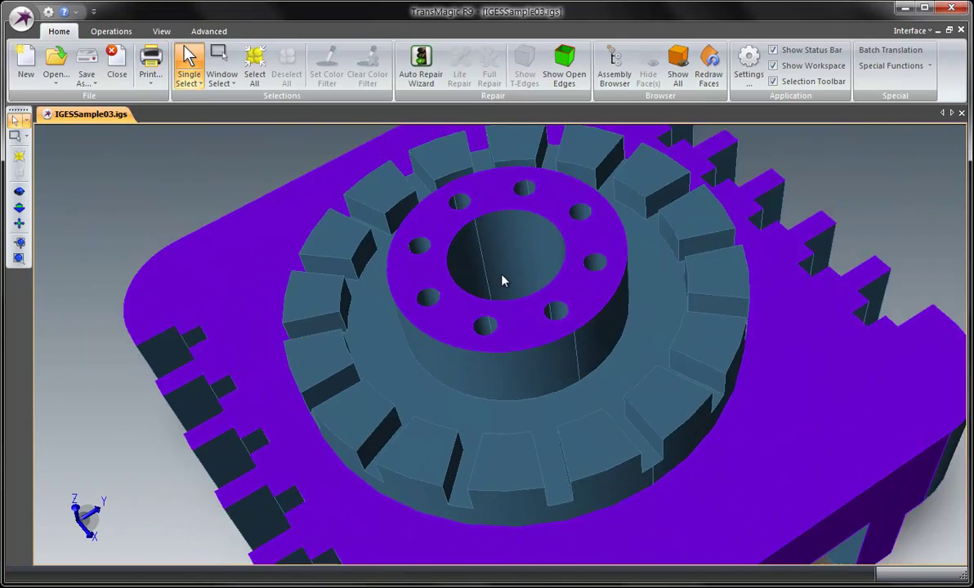
scroll(485, 235, "up", 3)
middle_click_drag(513, 343, 703, 439)
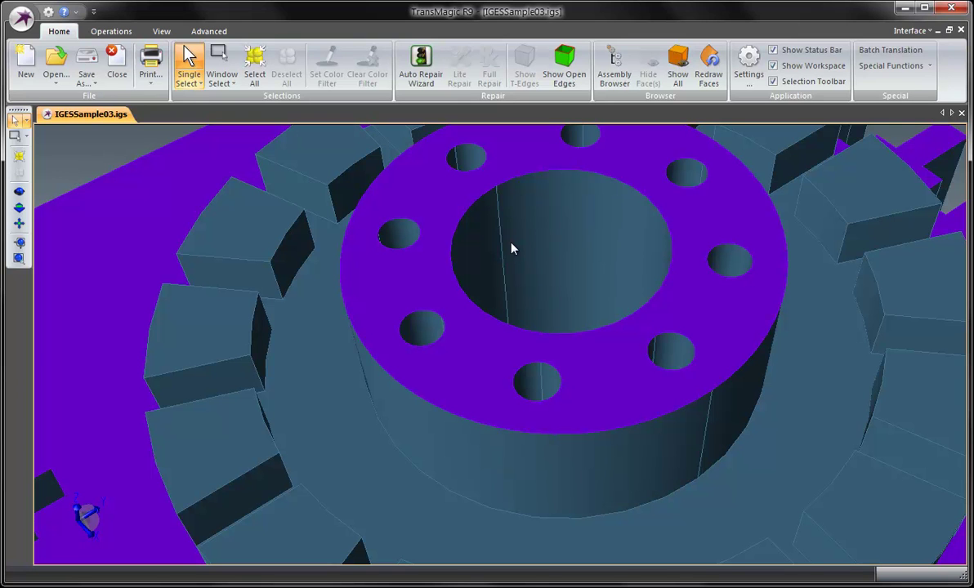
left_click(19, 208)
left_click_drag(61, 214, 544, 282)
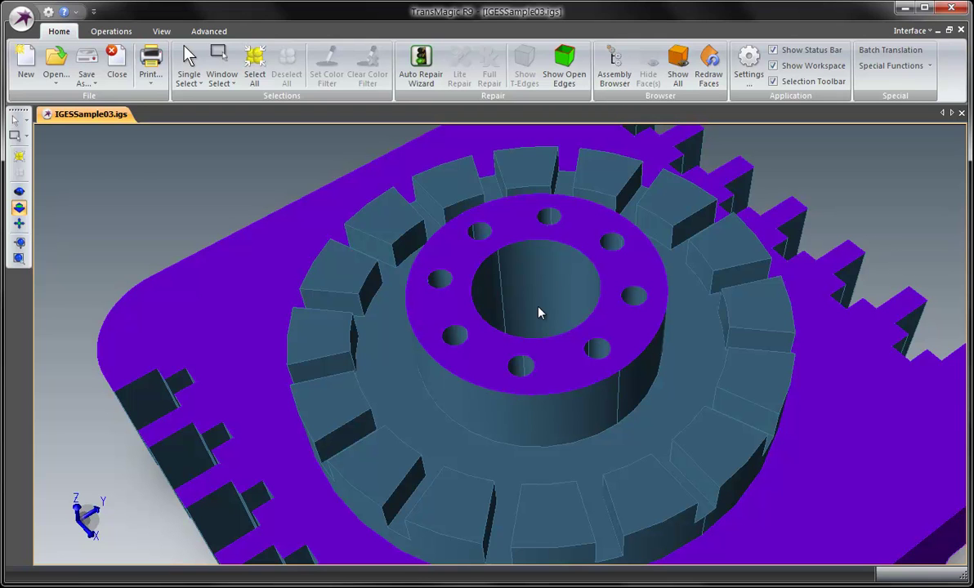
left_click(190, 63)
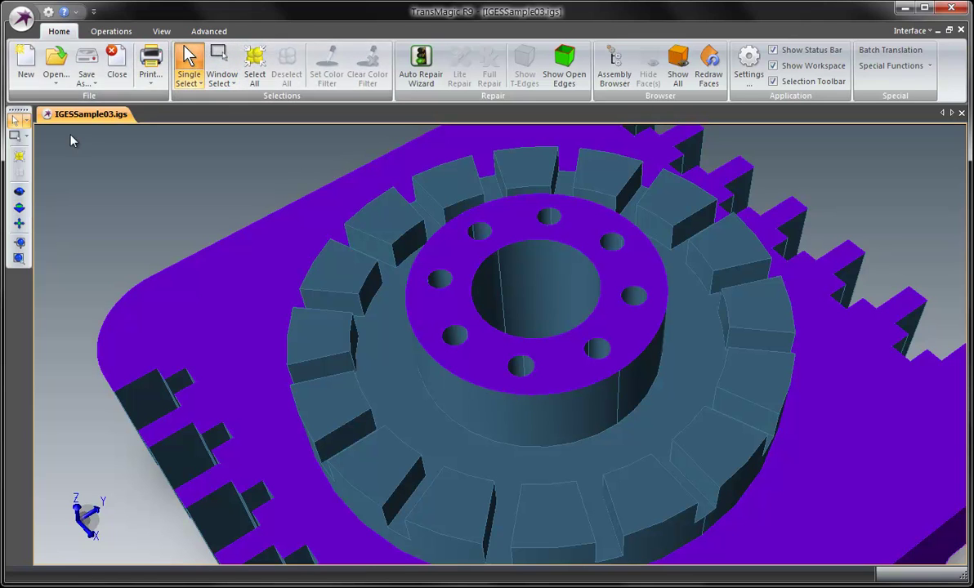
left_click(189, 83)
left_click(136, 205)
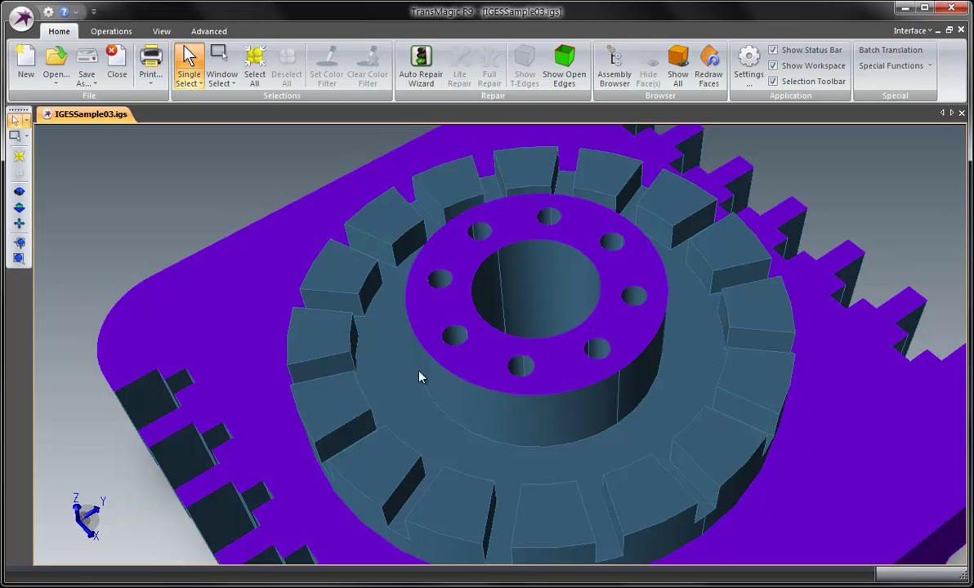
left_click(19, 208)
left_click_drag(254, 249, 321, 383)
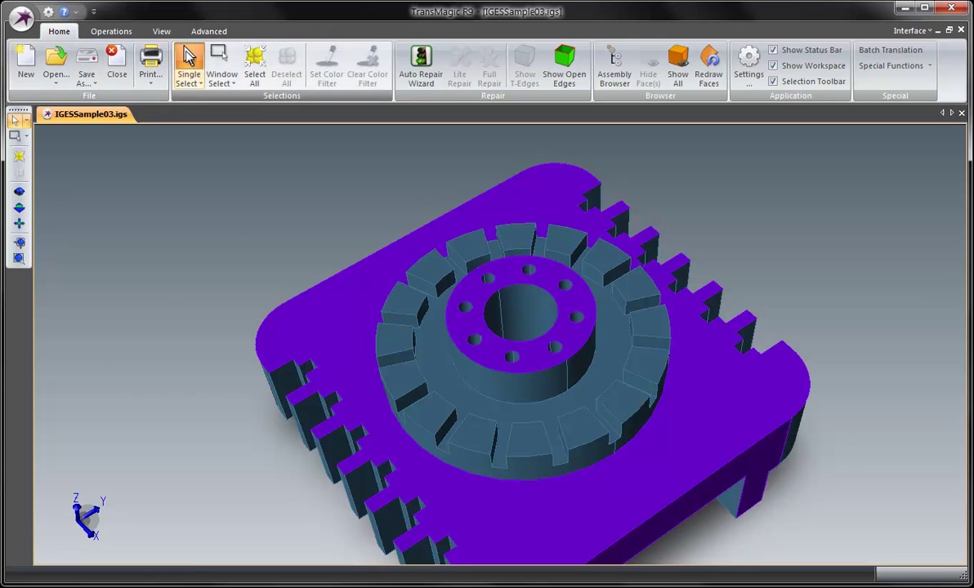
- Select the part and run Full Repair, which reports no geometry errors
left_click(189, 66)
left_click(483, 239)
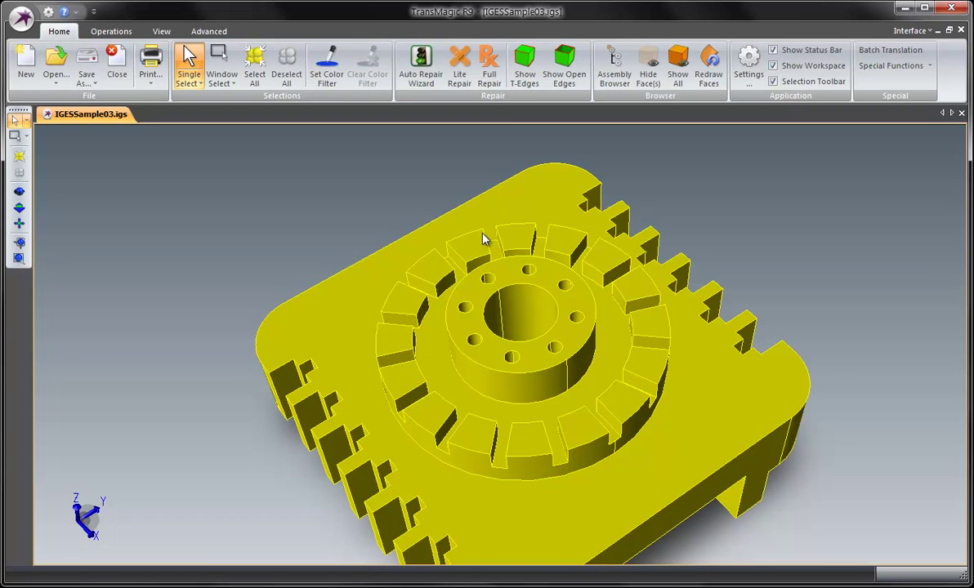
left_click(489, 70)
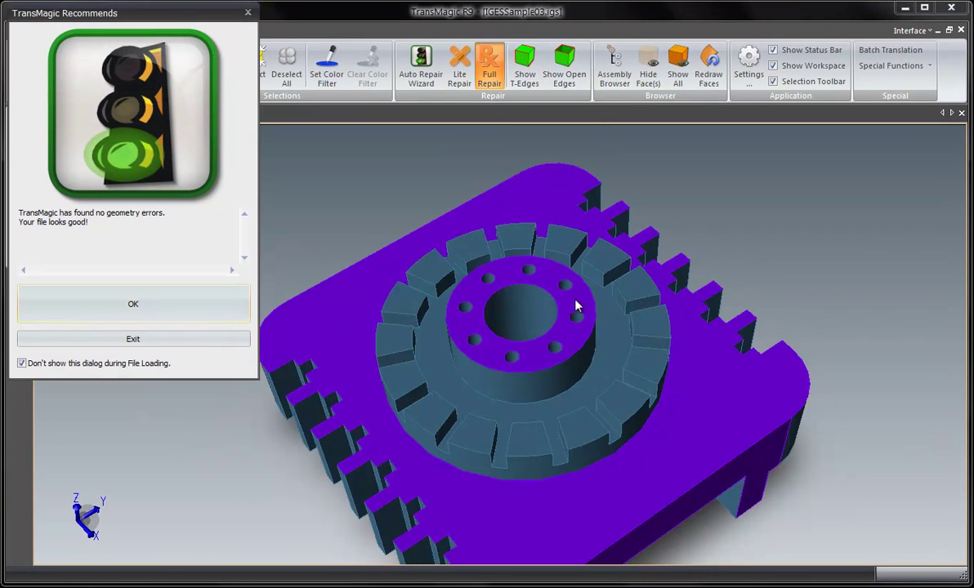
left_click(164, 307)
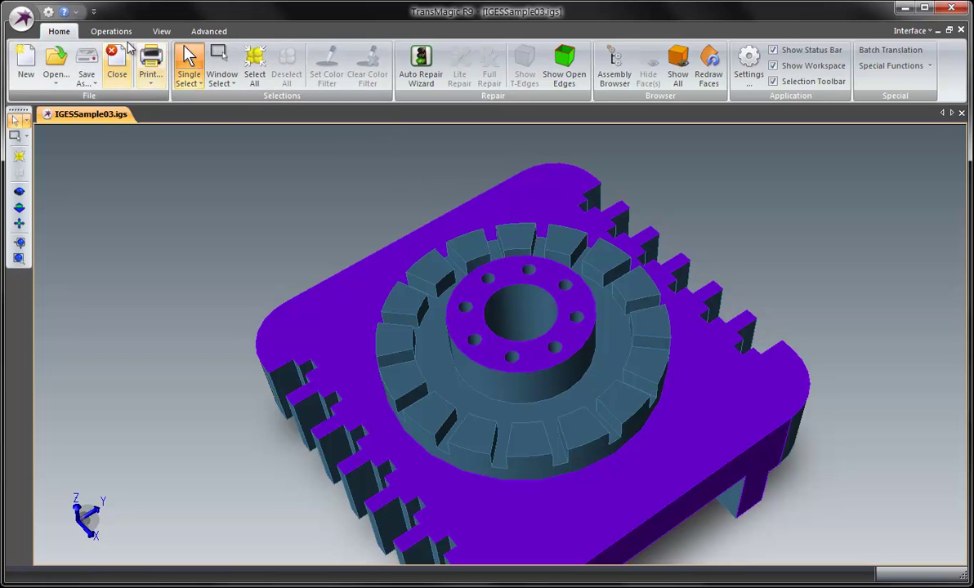
- Undo the full repair, then run Lite Repair on the part to stitch and reorient faces
left_click(211, 31)
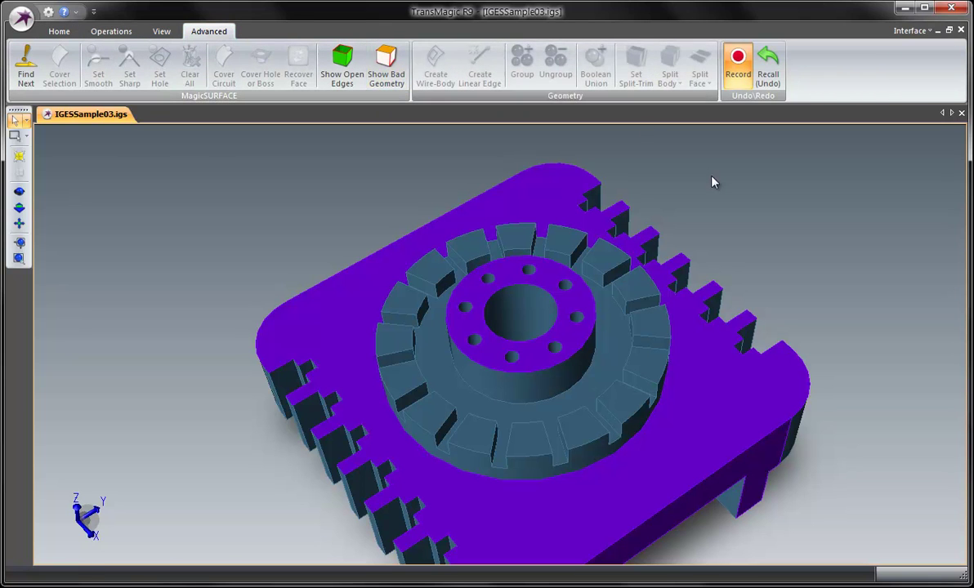
left_click(768, 70)
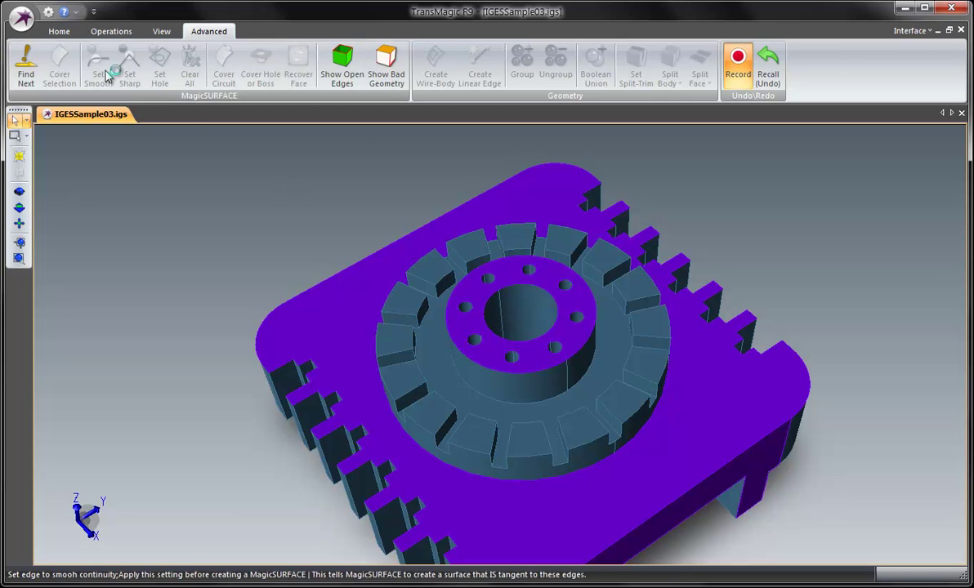
left_click(58, 31)
left_click(306, 281)
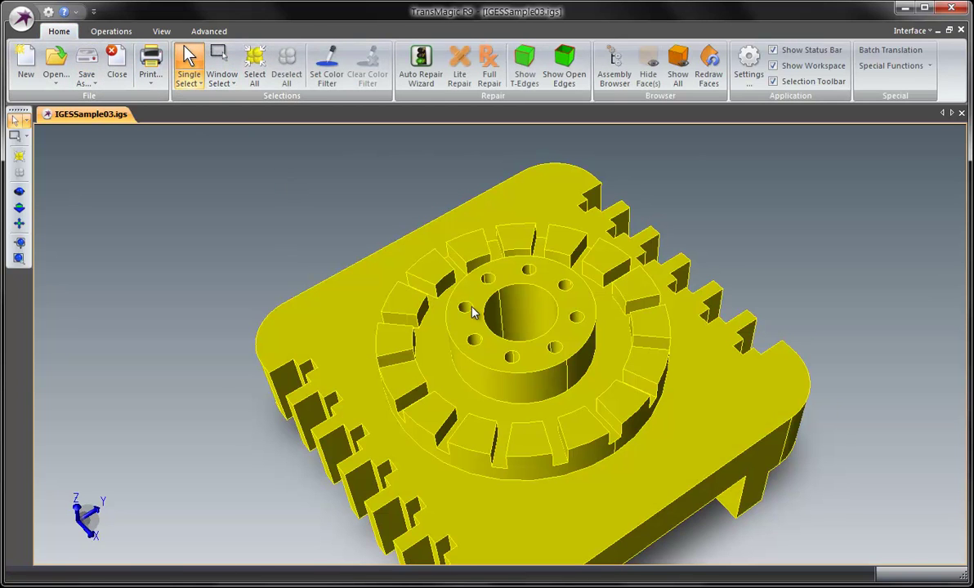
left_click(461, 76)
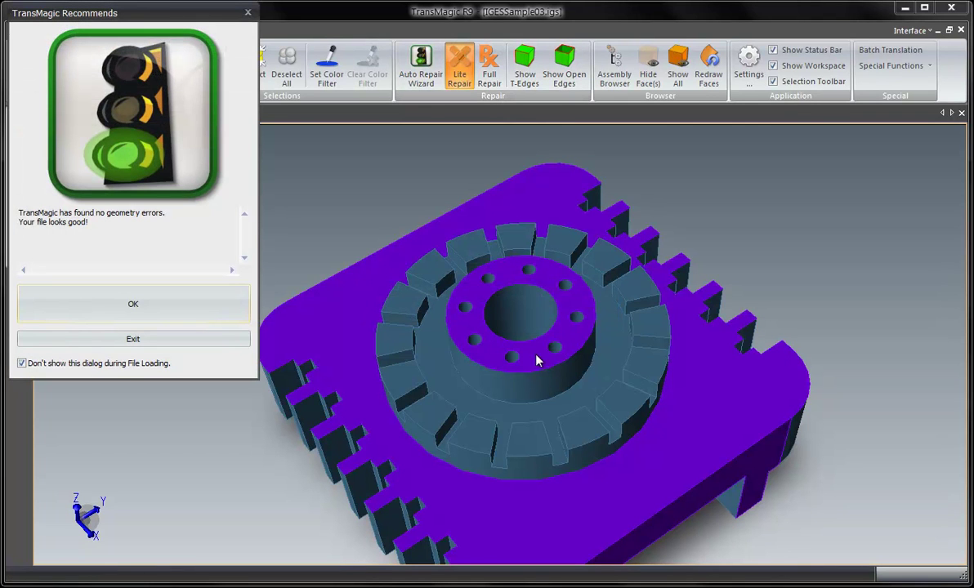
- Check the selected part with Show T-Edges, confirming 0 tolerant-edge gaps
left_click(176, 312)
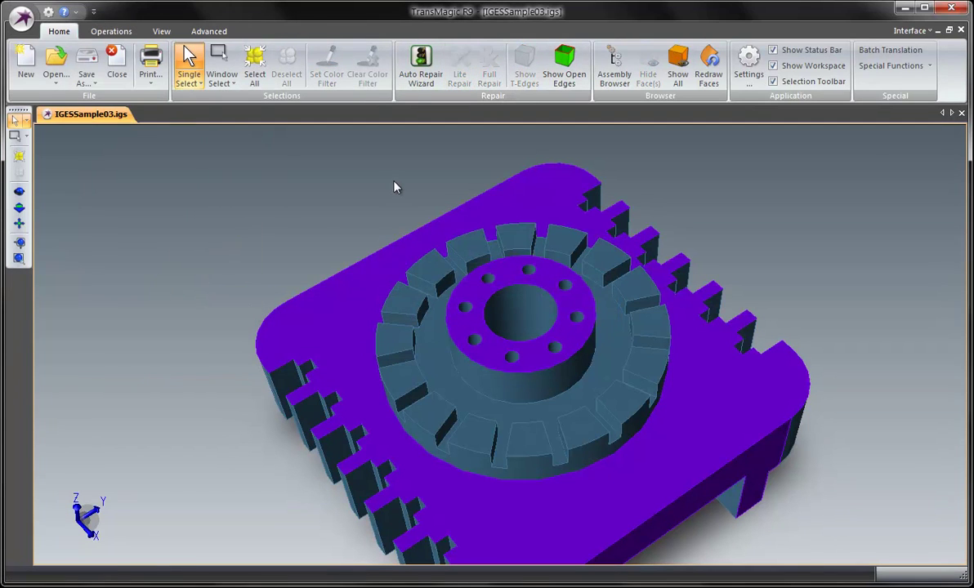
left_click(502, 244)
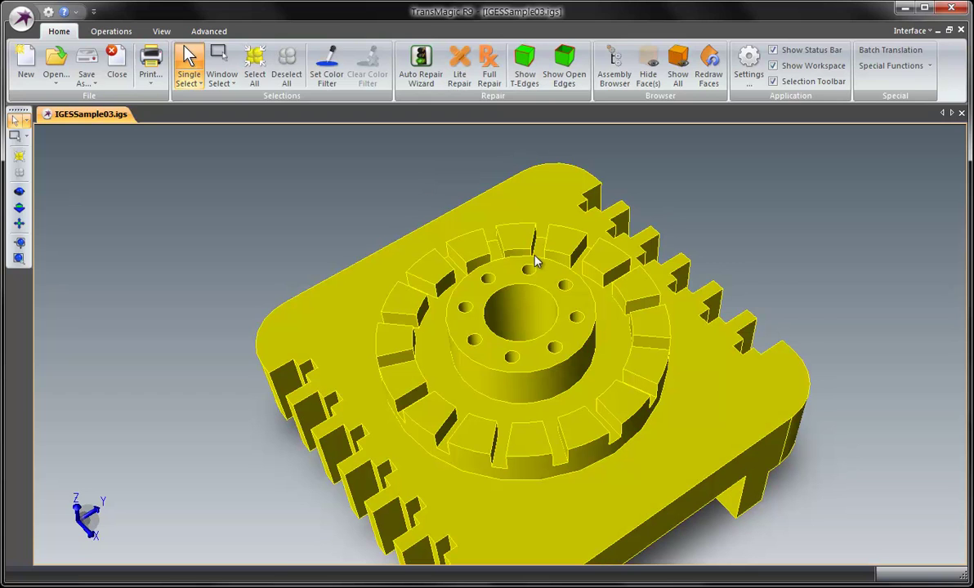
left_click(525, 73)
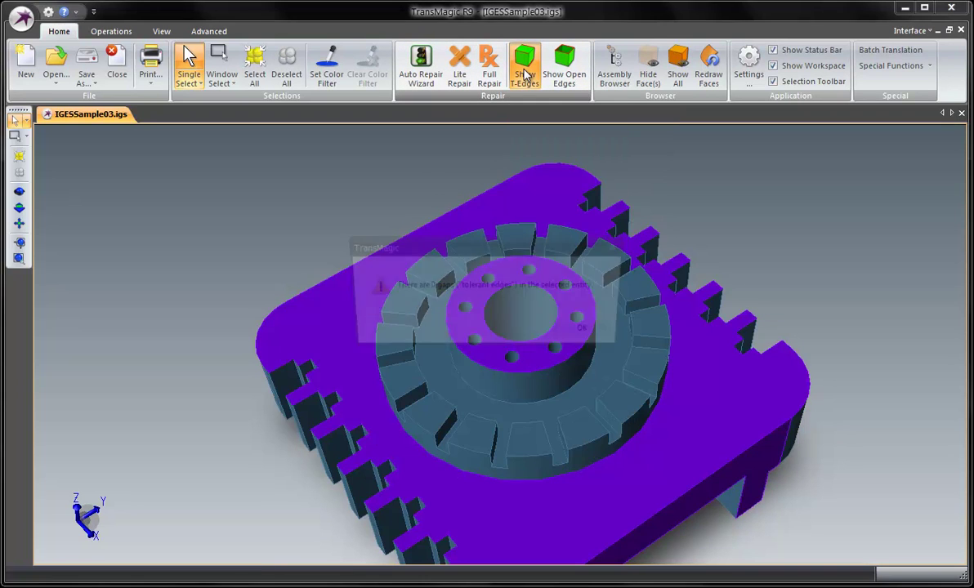
left_click(593, 335)
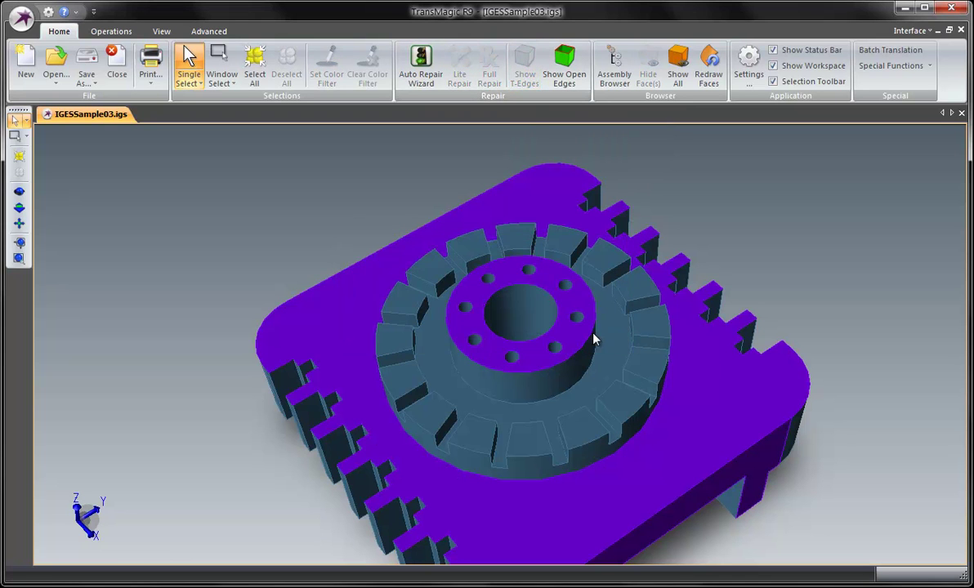
- Clear the selection and set the view to isometric
left_click(546, 217)
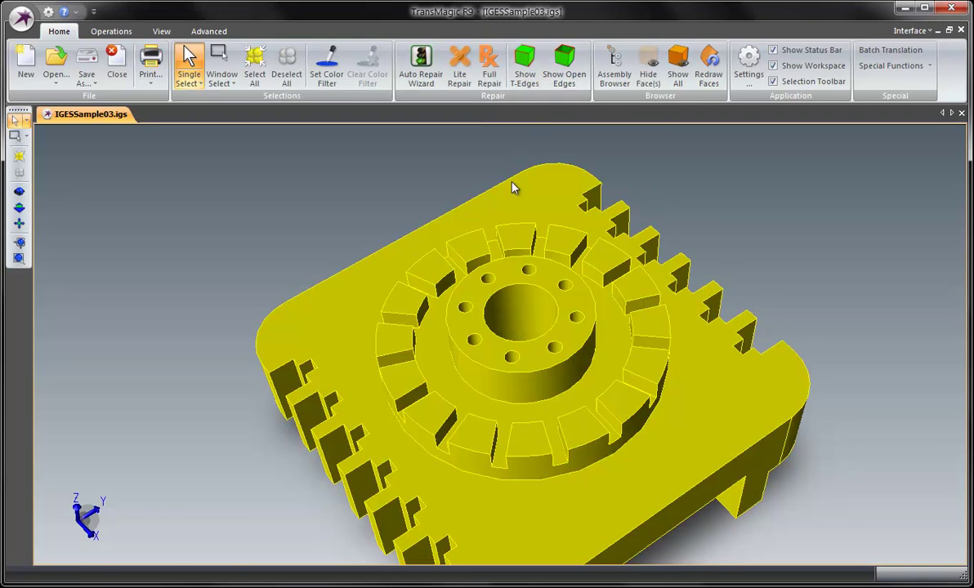
left_click(351, 155)
left_click(162, 31)
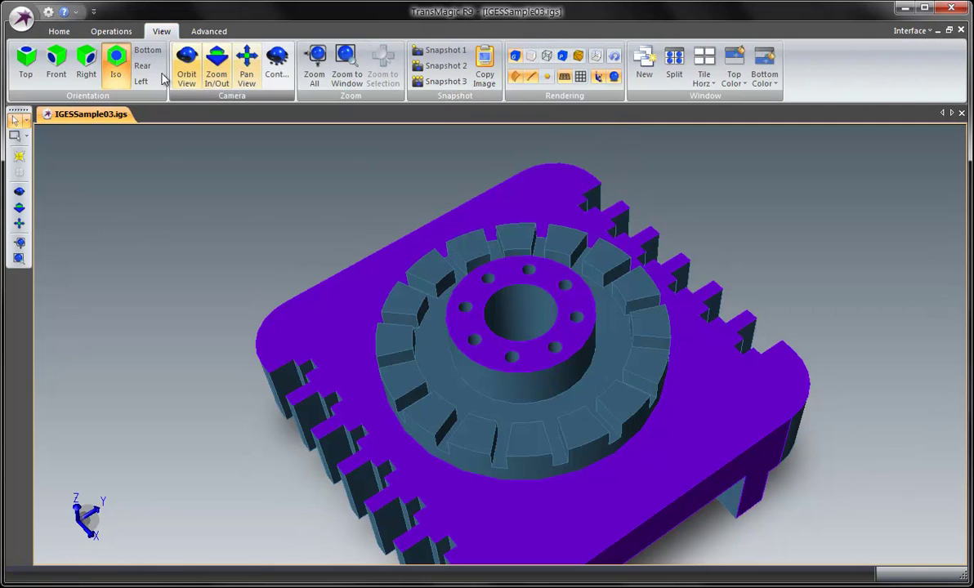
left_click(116, 70)
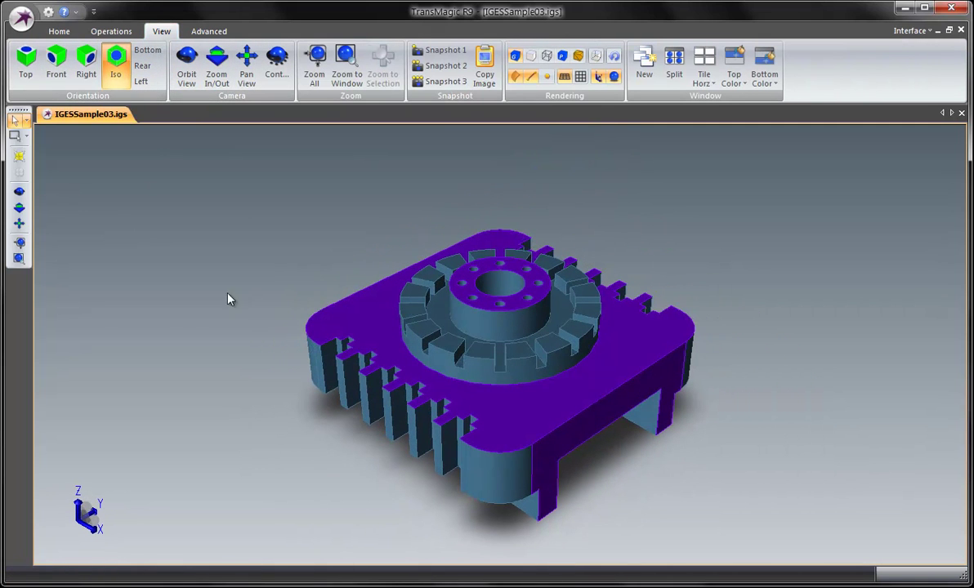